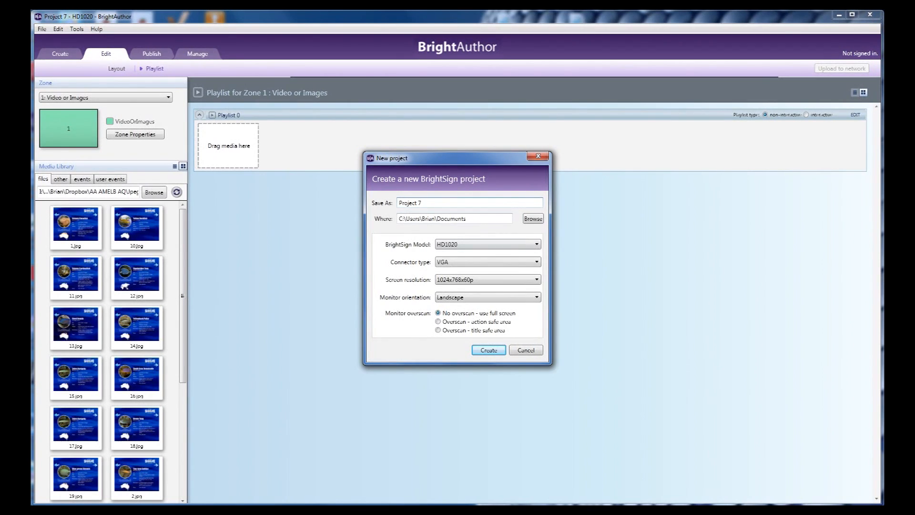
Create Project 7 for the HD1020 with VGA, 1024x768x60p, landscape orientation, no overscan and the full screen template
{"action": "left_click", "coordinate": [488, 244]}
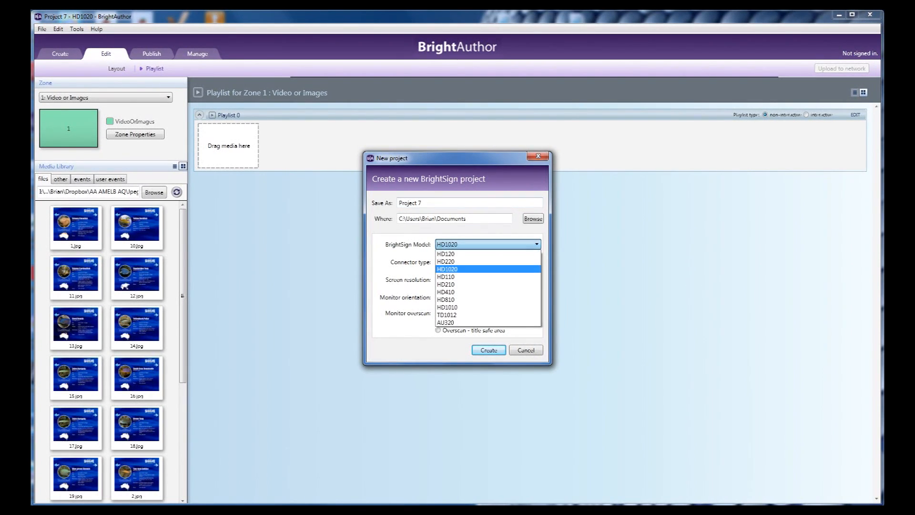
{"action": "key", "text": "Return"}
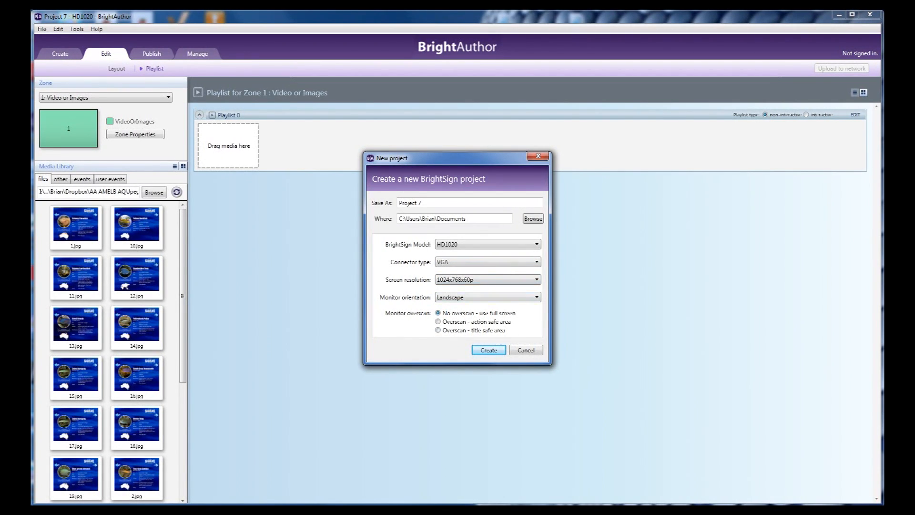
{"action": "key", "text": "Return"}
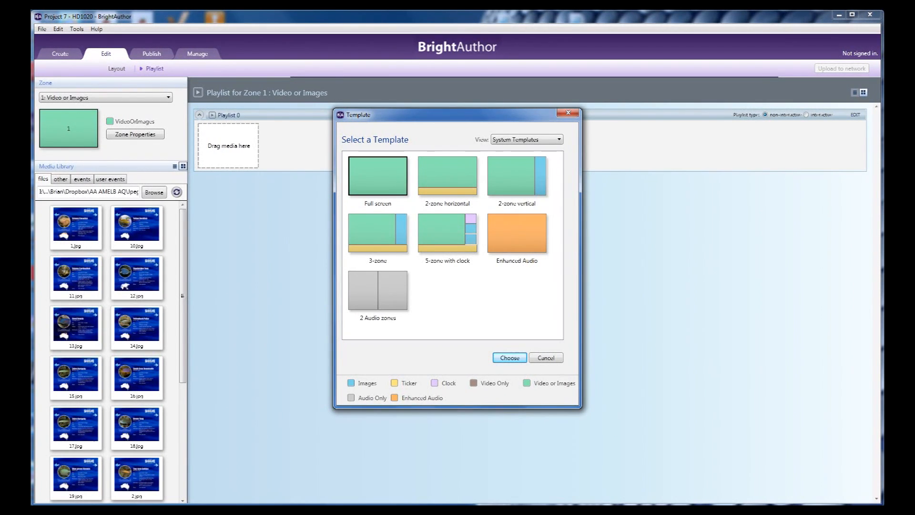
{"action": "key", "text": "Return"}
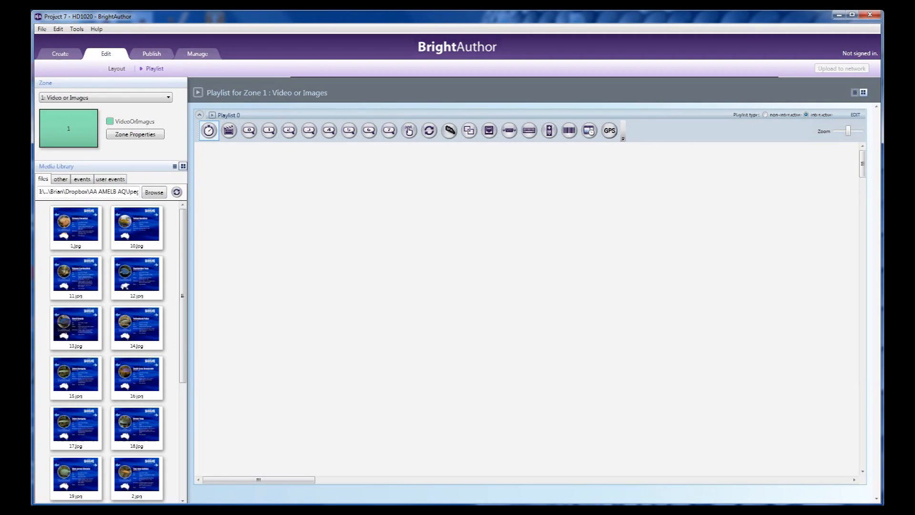
Place images 1.jpg, 11.jpg, 12.jpg and 14.jpg in a row on the interactive playlist canvas
{"action": "left_click", "coordinate": [95, 238]}
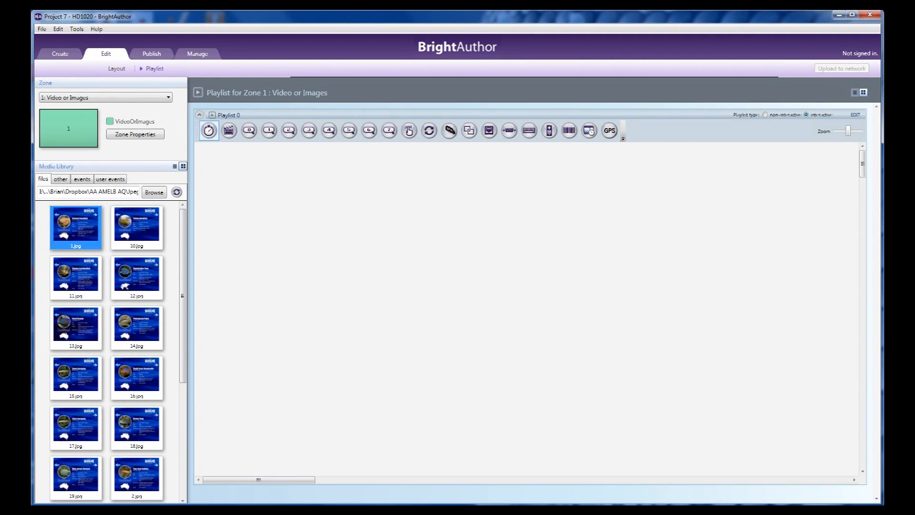
{"action": "left_click_drag", "start_coordinate": [76, 226], "coordinate": [367, 196]}
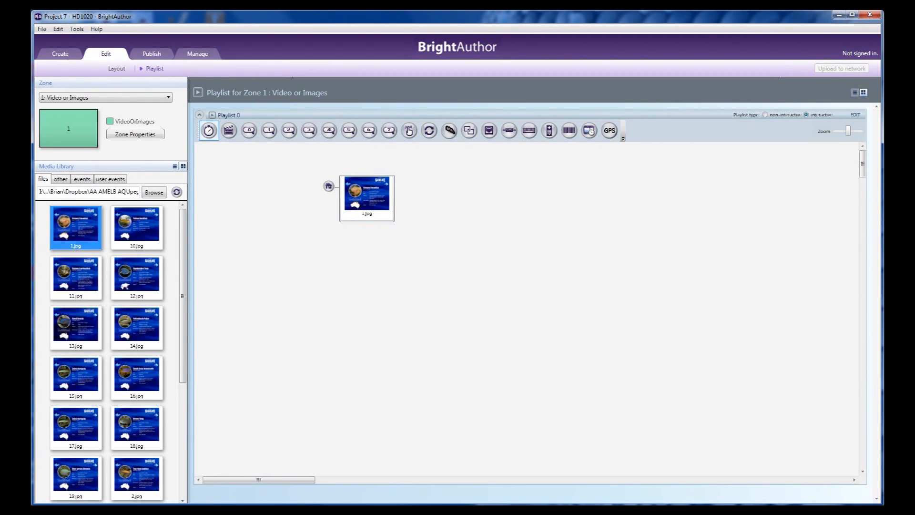
{"action": "left_click", "coordinate": [80, 285]}
{"action": "left_click_drag", "start_coordinate": [80, 285], "coordinate": [469, 196]}
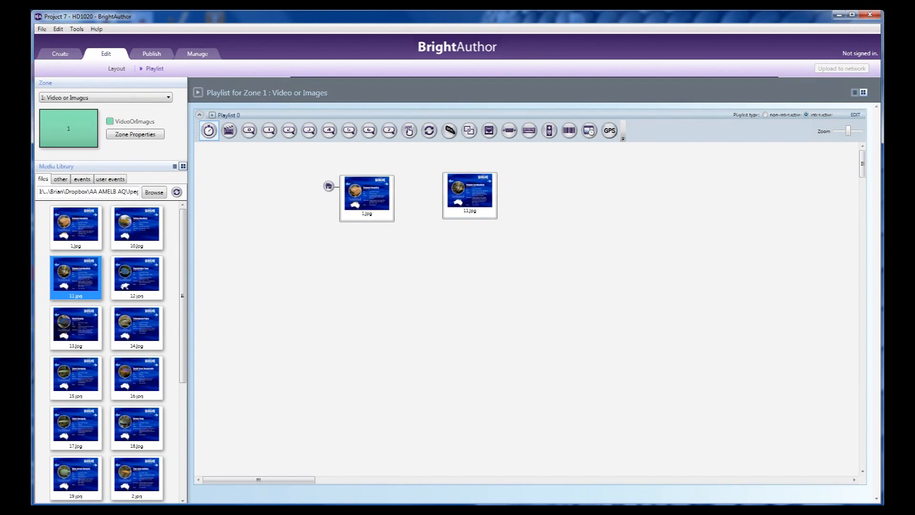
{"action": "left_click_drag", "start_coordinate": [137, 276], "coordinate": [572, 196]}
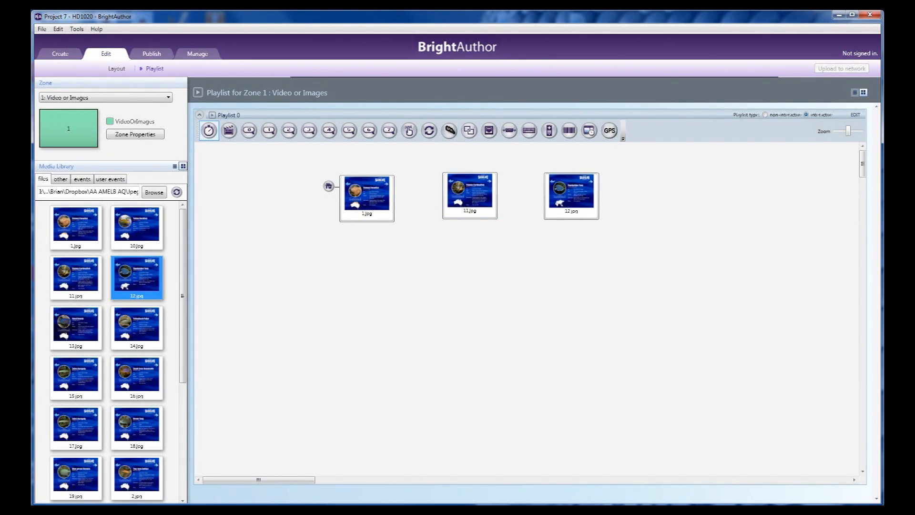
{"action": "left_click", "coordinate": [144, 329]}
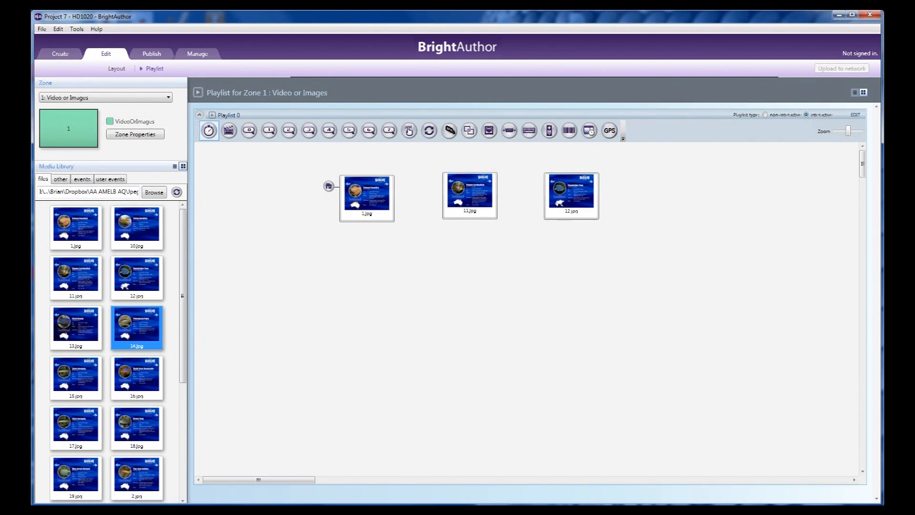
{"action": "left_click_drag", "start_coordinate": [144, 328], "coordinate": [669, 192]}
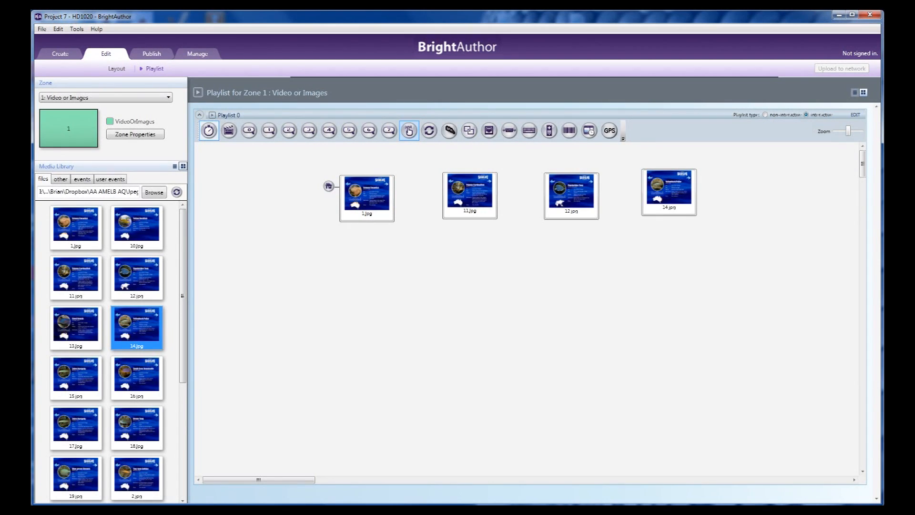
Add a touch event from 1.jpg to 11.jpg, with a region about 175 by 170 over the right-pointing MORE arrow
{"action": "left_click", "coordinate": [409, 130]}
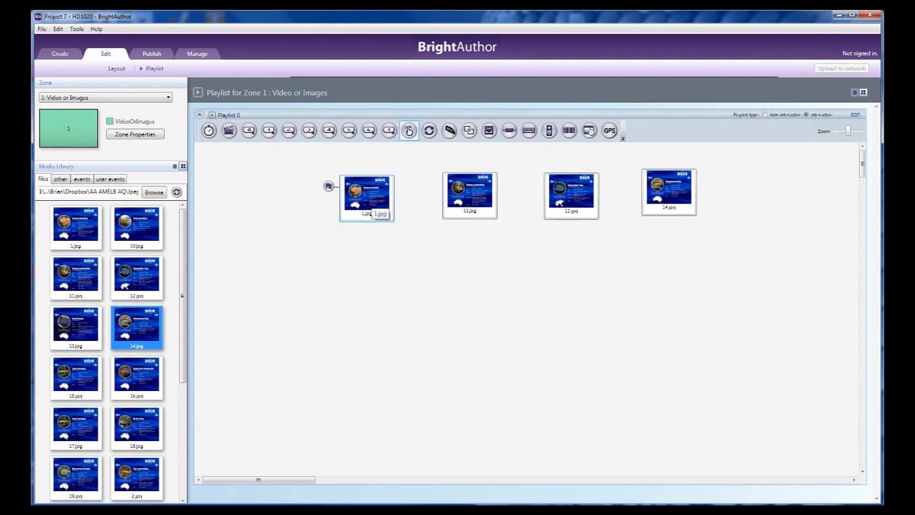
{"action": "left_click_drag", "start_coordinate": [379, 218], "coordinate": [457, 195]}
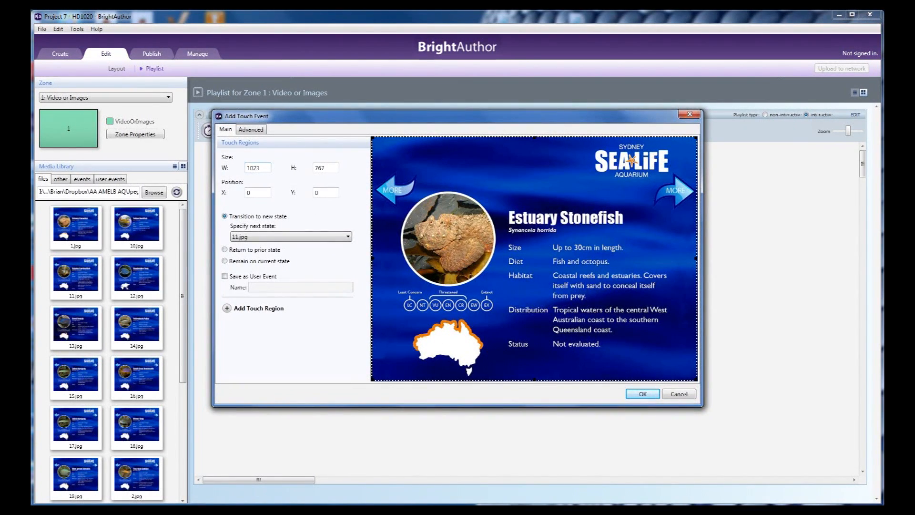
{"action": "left_click_drag", "start_coordinate": [372, 258], "coordinate": [643, 258]}
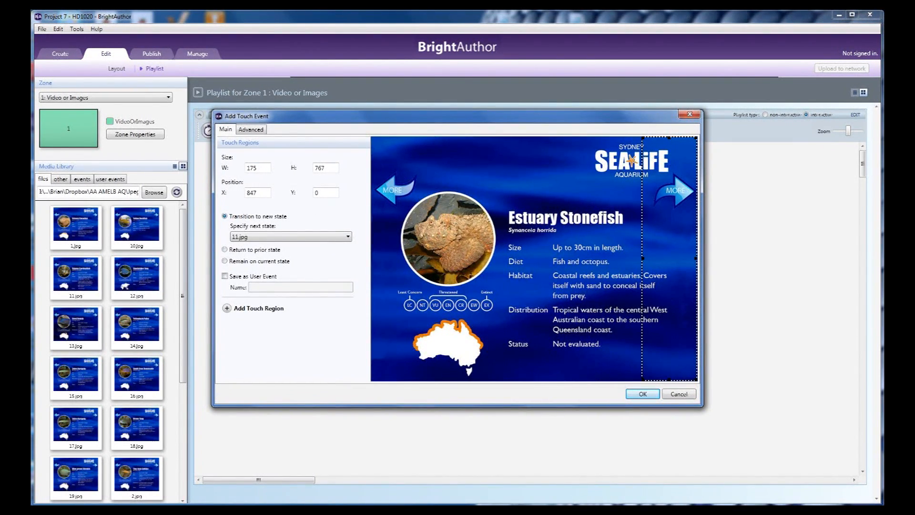
{"action": "left_click_drag", "start_coordinate": [668, 379], "coordinate": [669, 216]}
{"action": "left_click_drag", "start_coordinate": [669, 137], "coordinate": [669, 163]}
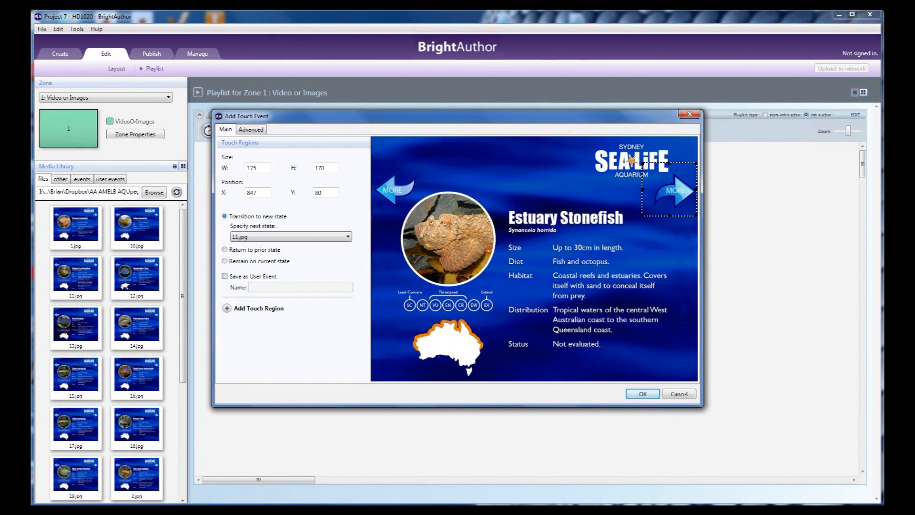
{"action": "left_click", "coordinate": [642, 394]}
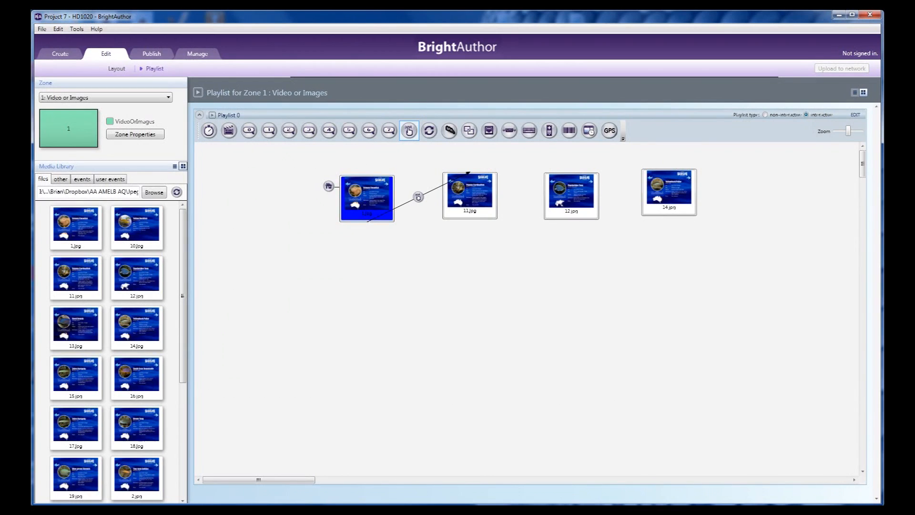
Add a touch event from 11.jpg to 12.jpg, with a region about 179 by 282 around the right-pointing MORE arrow
{"action": "mouse_move", "coordinate": [472, 200]}
{"action": "left_mouse_down"}
{"action": "mouse_move", "coordinate": [481, 212]}
{"action": "mouse_move", "coordinate": [567, 196]}
{"action": "left_mouse_up"}
{"action": "left_click_drag", "start_coordinate": [371, 258], "coordinate": [640, 258]}
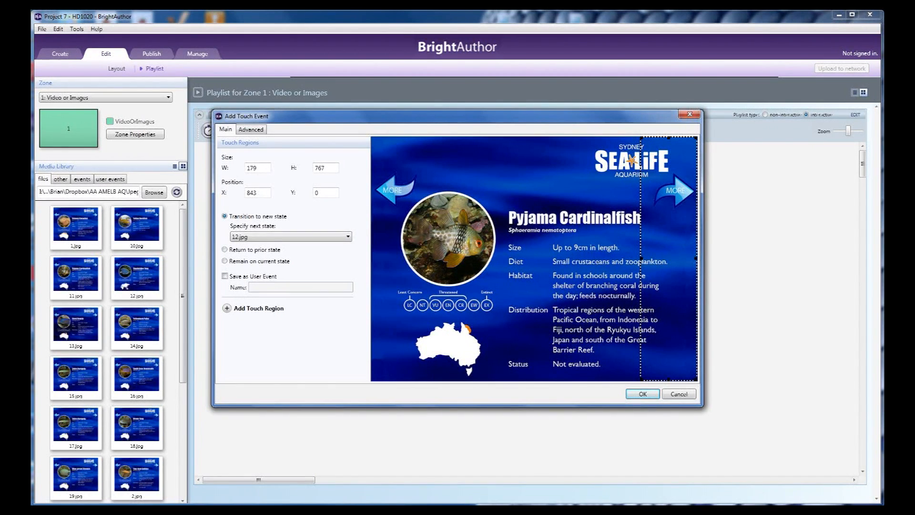
{"action": "left_click_drag", "start_coordinate": [669, 380], "coordinate": [669, 224]}
{"action": "left_click", "coordinate": [642, 393]}
Add a touch event from 12.jpg to 14.jpg, with a region about 173 by 296 around the right-pointing MORE arrow
{"action": "left_click_drag", "start_coordinate": [561, 217], "coordinate": [667, 193]}
{"action": "left_click_drag", "start_coordinate": [372, 259], "coordinate": [642, 258]}
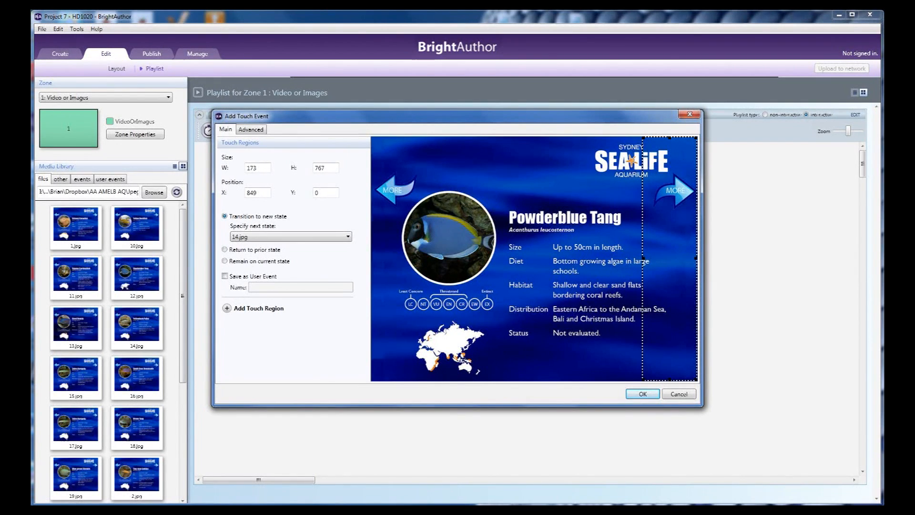
{"action": "left_click_drag", "start_coordinate": [669, 380], "coordinate": [669, 231]}
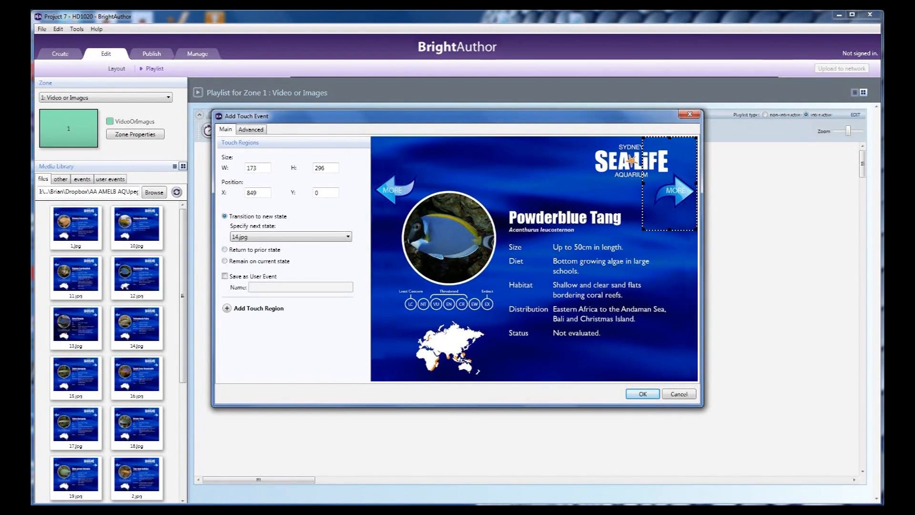
{"action": "left_click", "coordinate": [642, 394]}
Add a return touch event from 14.jpg to 12.jpg, with a region about 181 by 293 around the left-pointing MORE arrow
{"action": "left_click_drag", "start_coordinate": [669, 195], "coordinate": [586, 199]}
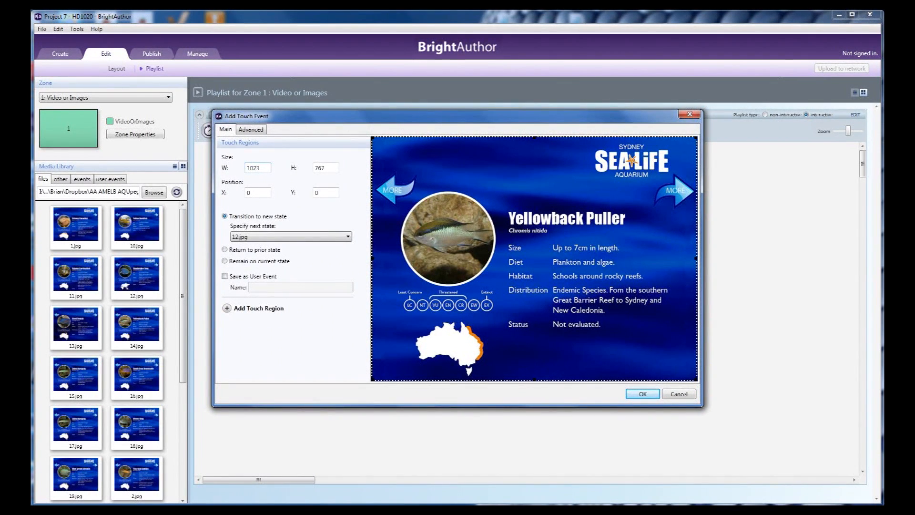
{"action": "left_click_drag", "start_coordinate": [697, 258], "coordinate": [428, 258]}
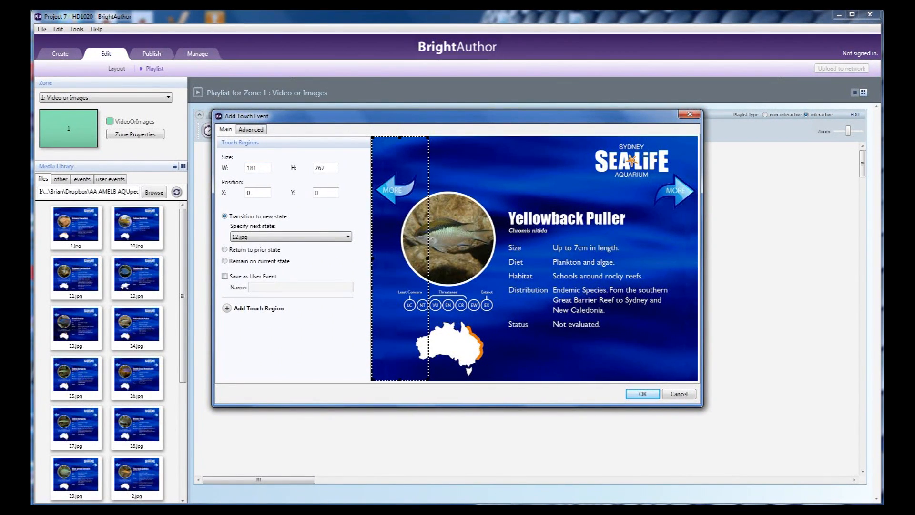
{"action": "left_click_drag", "start_coordinate": [400, 381], "coordinate": [399, 229]}
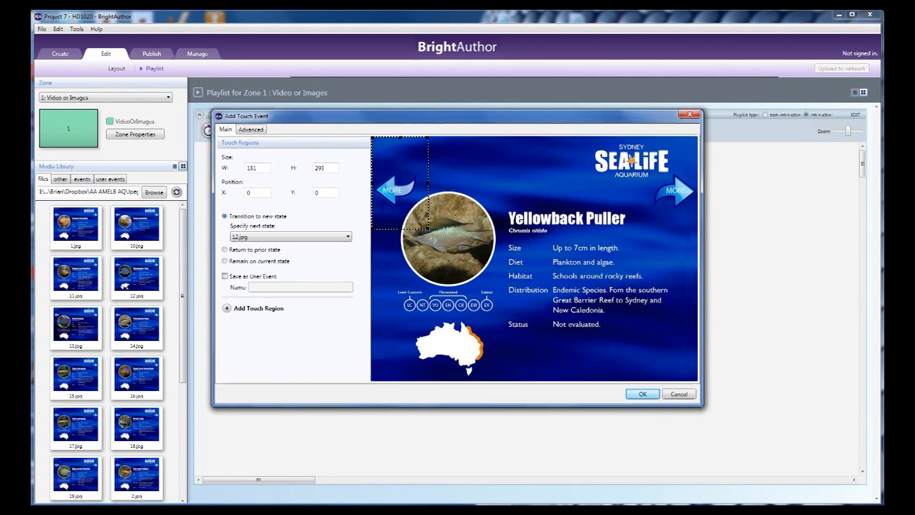
{"action": "key", "text": "Return"}
Add a return touch event from 12.jpg to 11.jpg, with a region about 163 by 279 around the left-pointing MORE arrow
{"action": "left_click_drag", "start_coordinate": [571, 200], "coordinate": [484, 194]}
{"action": "type", "text": "163"}
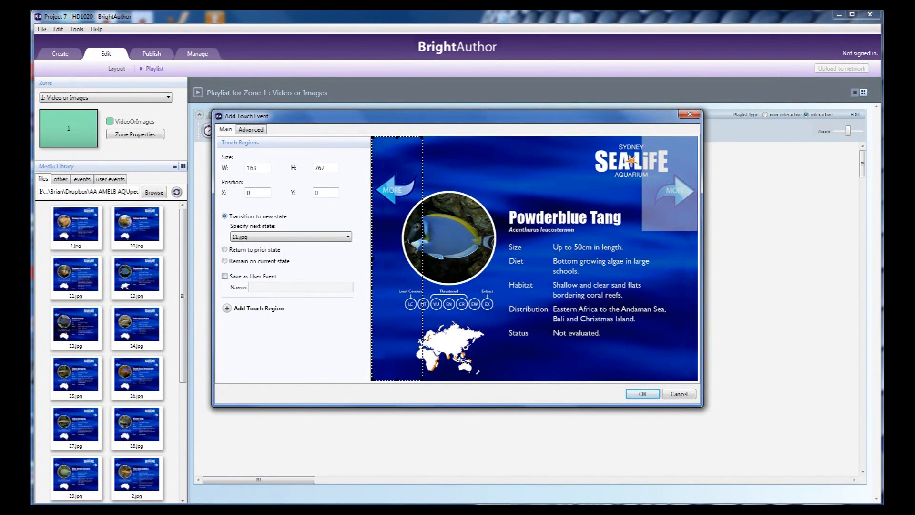
{"action": "key", "text": "Tab"}
{"action": "type", "text": "279"}
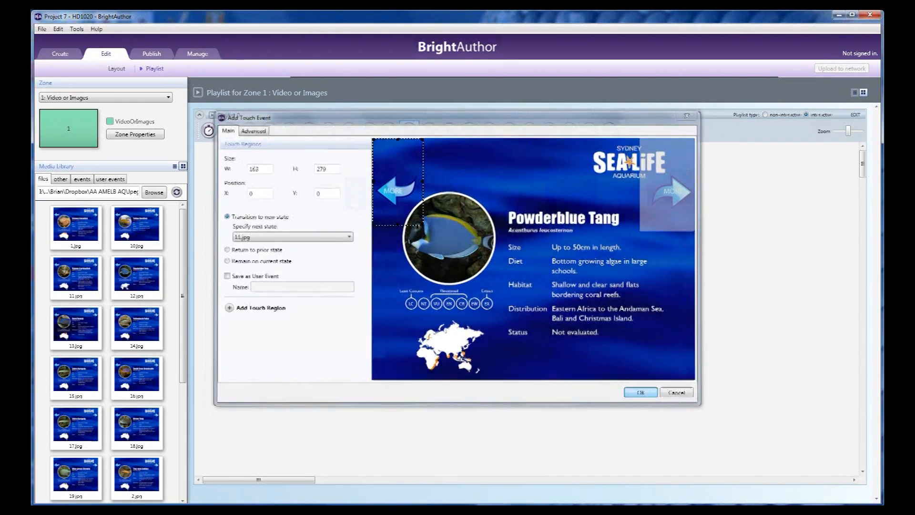
Add a return touch event from 11.jpg to 1.jpg, with a region about 187 by 267 around the left-pointing MORE arrow
{"action": "left_click_drag", "start_coordinate": [469, 196], "coordinate": [368, 194]}
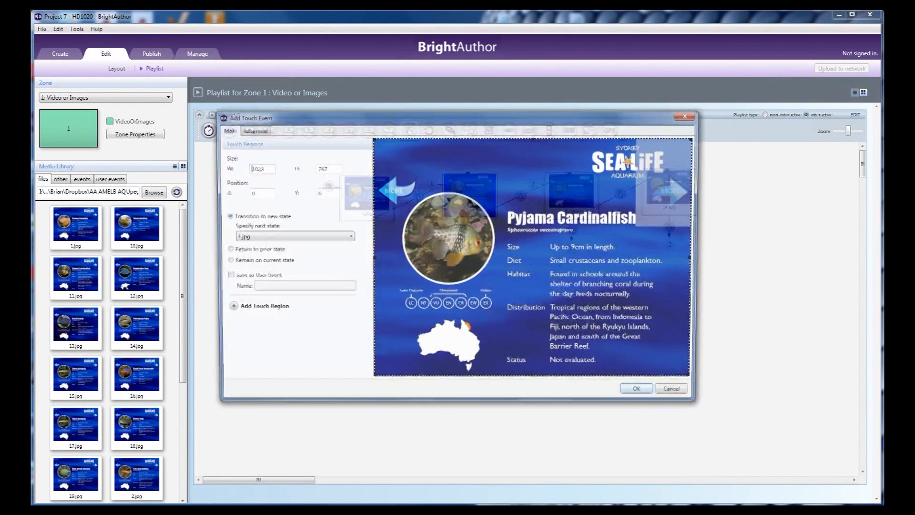
{"action": "type", "text": "777"}
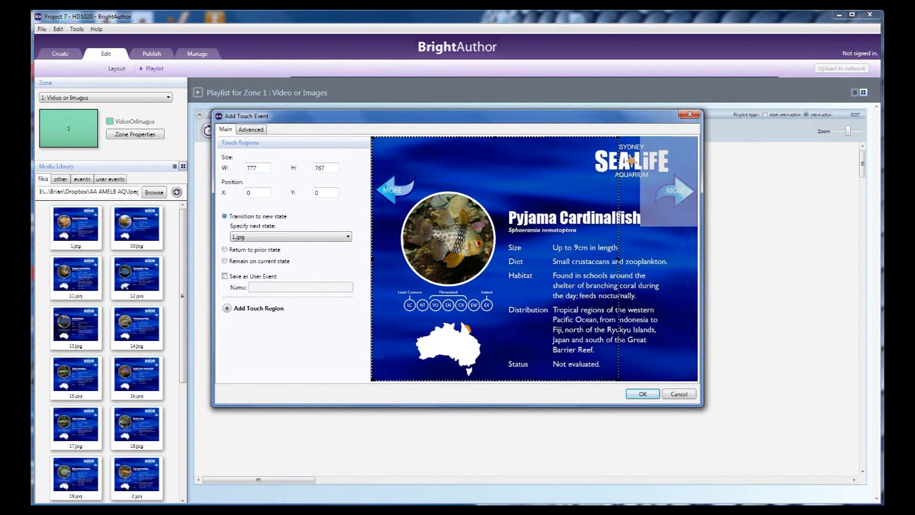
{"action": "type", "text": "187"}
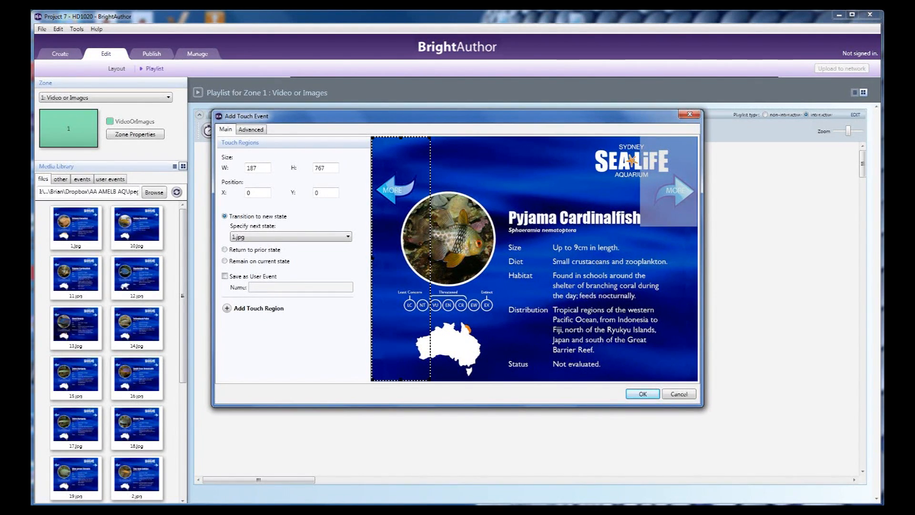
{"action": "key", "text": "Tab"}
{"action": "type", "text": "267"}
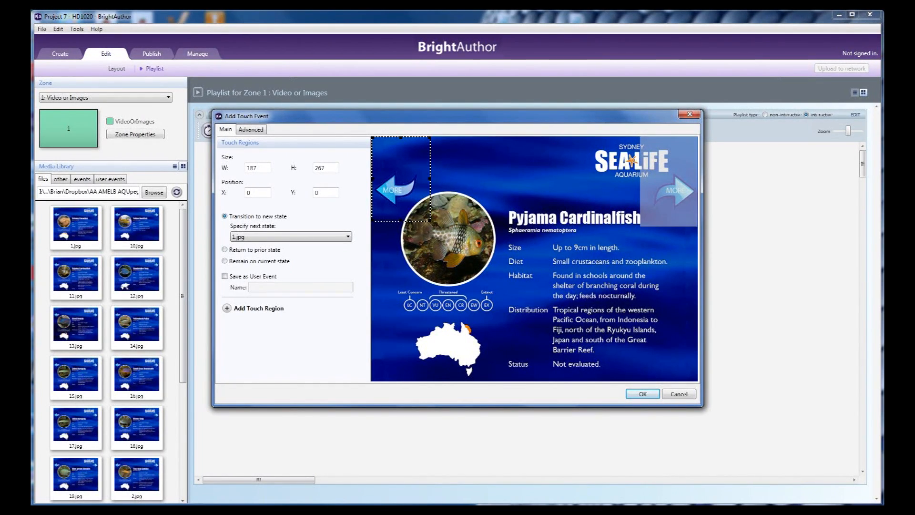
{"action": "left_click", "coordinate": [668, 182]}
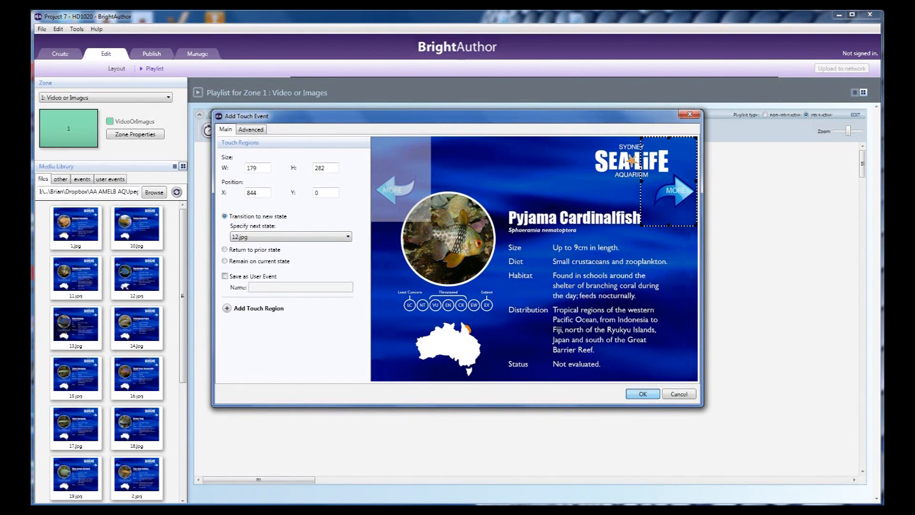
{"action": "left_click", "coordinate": [642, 393]}
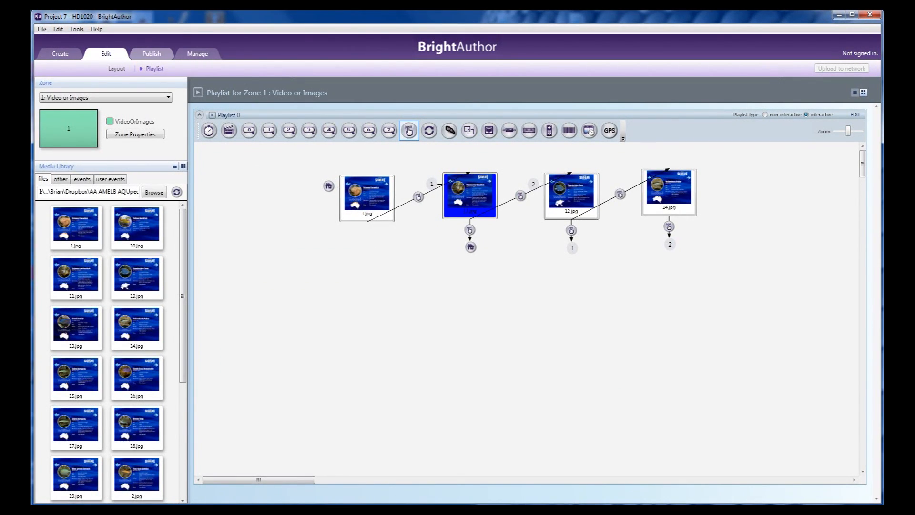
Go to publishing and save Project 7 so that it is included in the schedule
{"action": "left_click", "coordinate": [151, 53]}
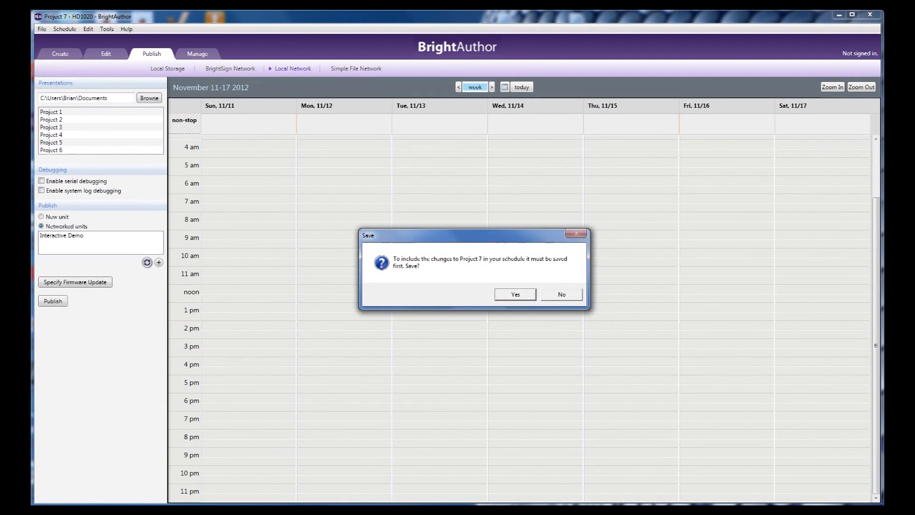
{"action": "key", "text": "Return"}
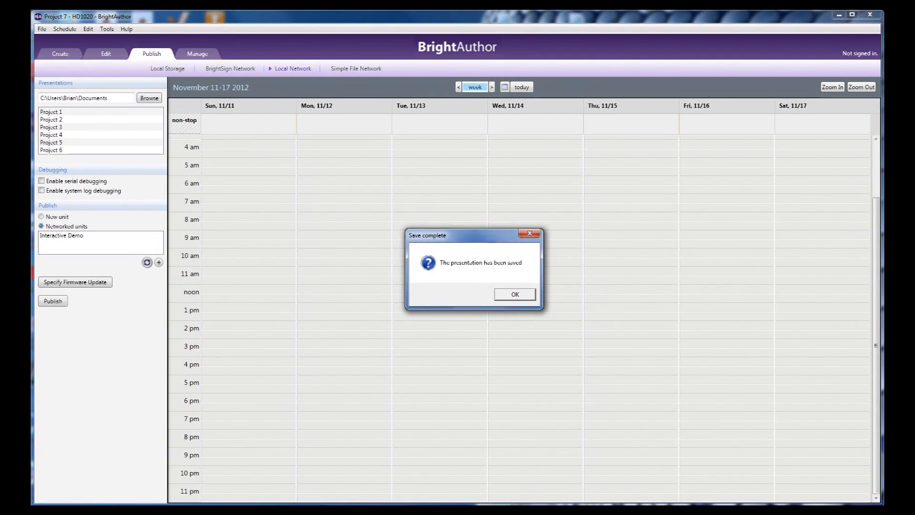
{"action": "key", "text": "Return"}
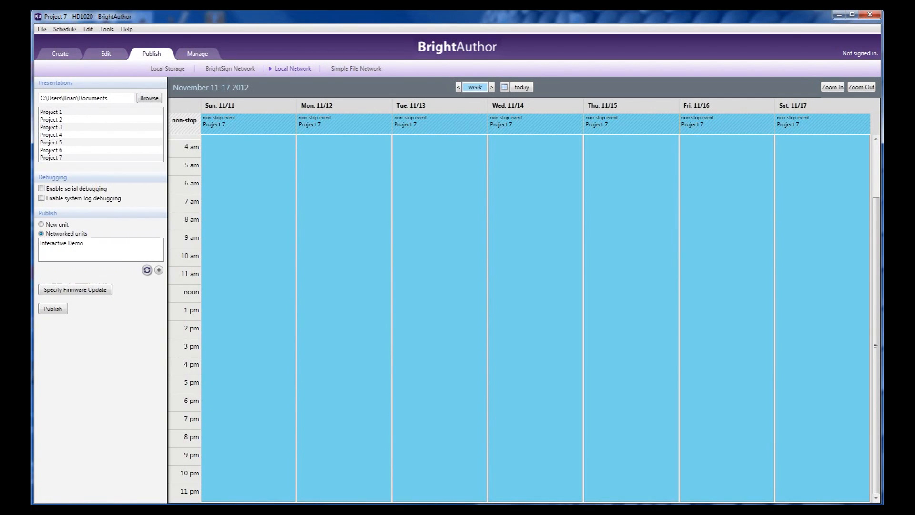
Publish the Project 7 schedule over the local network to the networked unit Interactive Demo
{"action": "left_click", "coordinate": [167, 69]}
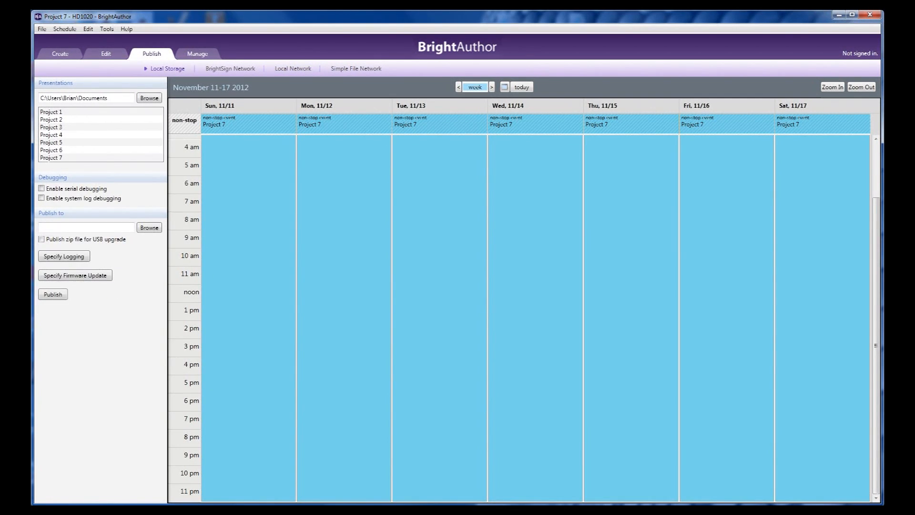
{"action": "left_click", "coordinate": [292, 69]}
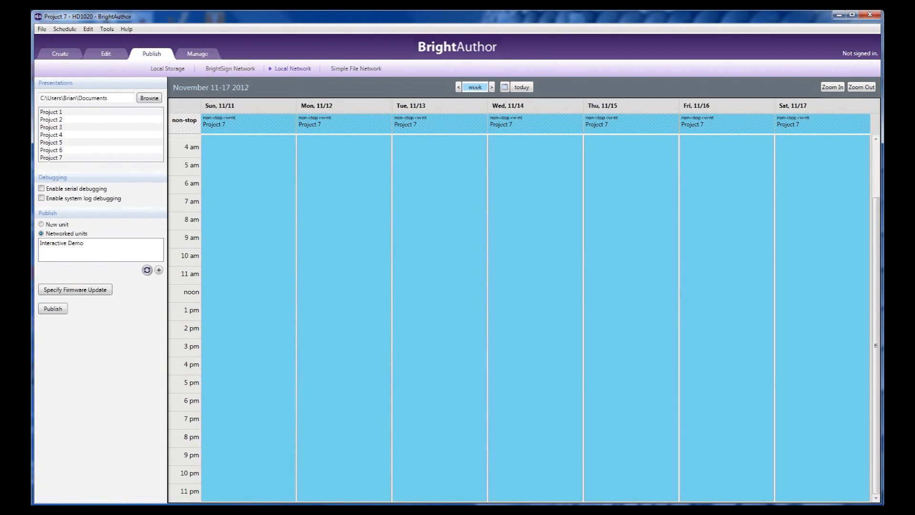
{"action": "left_click", "coordinate": [66, 243]}
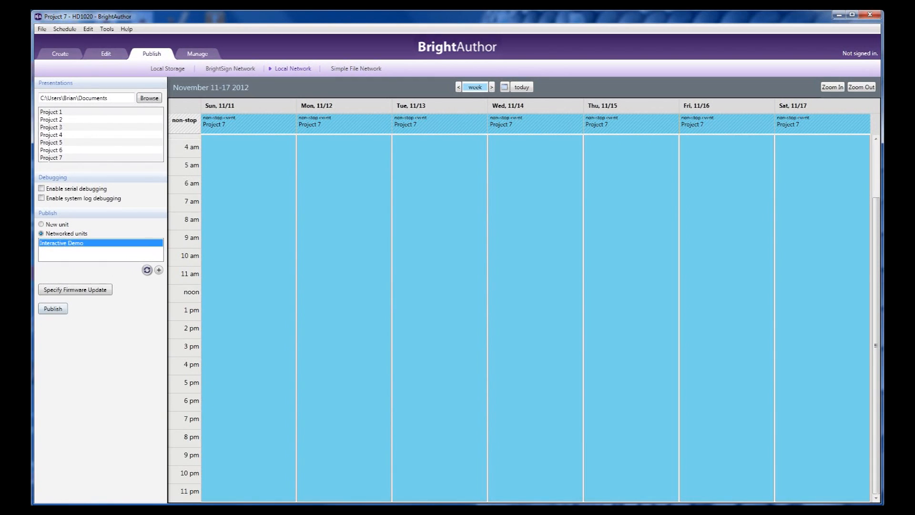
{"action": "left_click", "coordinate": [53, 308]}
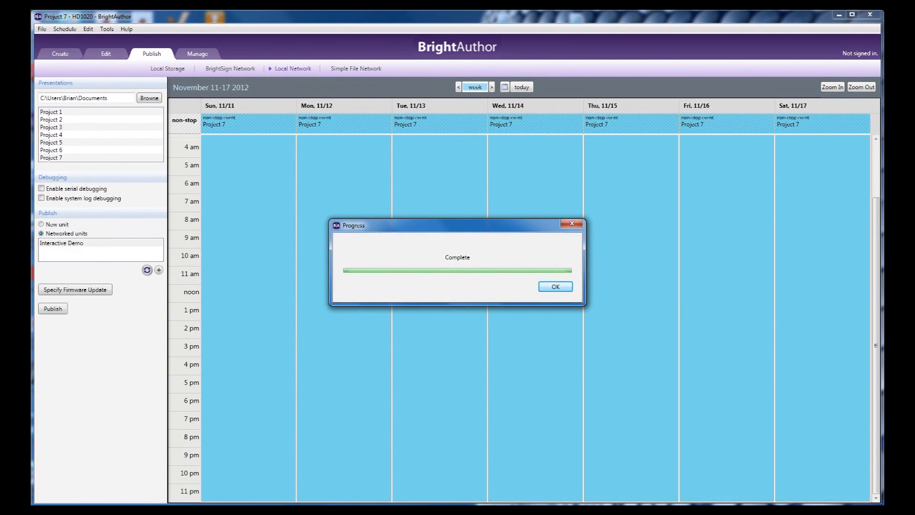
{"action": "left_click", "coordinate": [555, 286]}
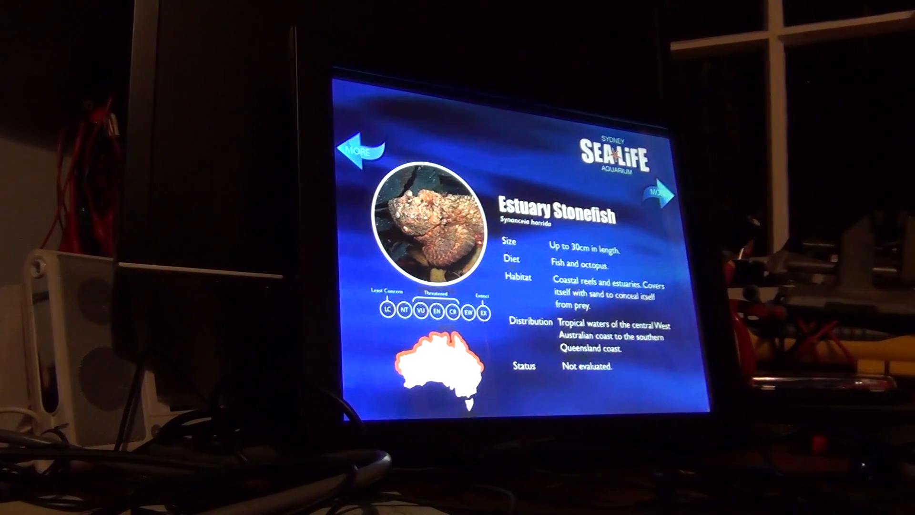
{"action": "left_click", "coordinate": [650, 191]}
{"action": "left_click", "coordinate": [650, 191]}
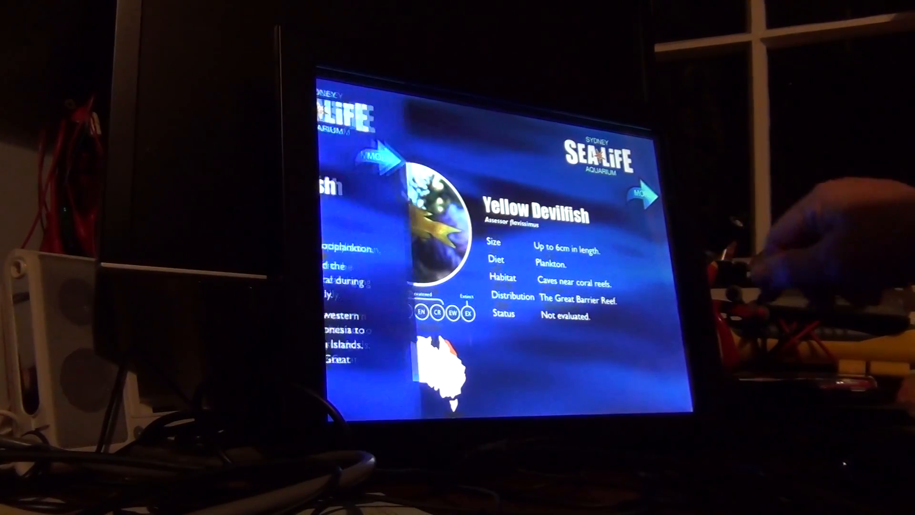
{"action": "left_click", "coordinate": [643, 193]}
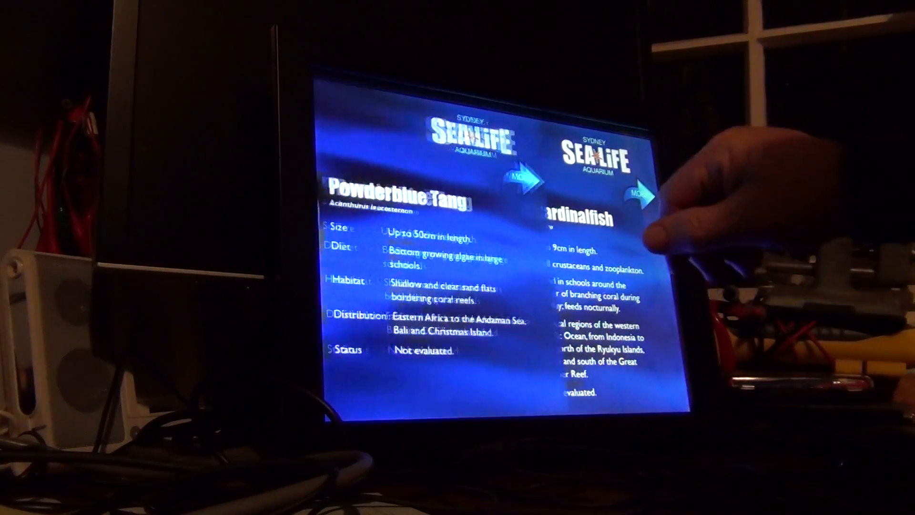
{"action": "left_click", "coordinate": [340, 149]}
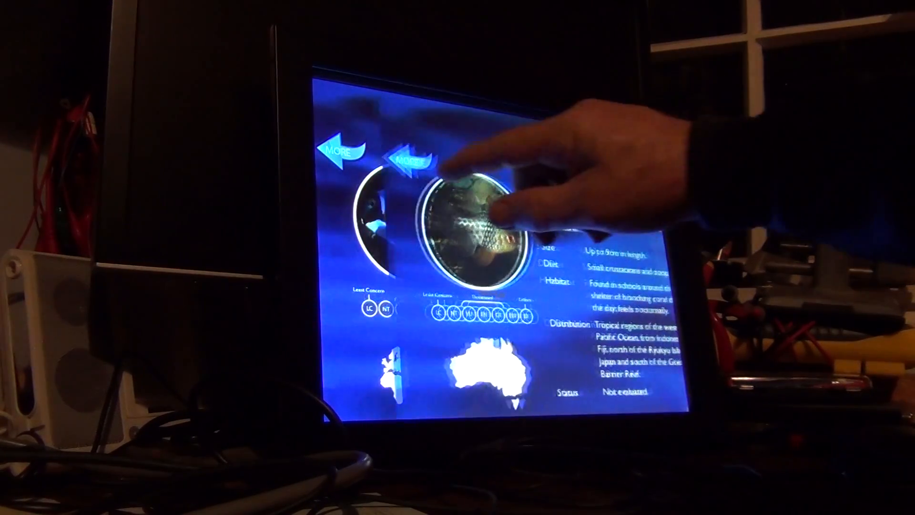
{"action": "mouse_move", "coordinate": [624, 217]}
{"action": "left_mouse_down"}
{"action": "mouse_move", "coordinate": [574, 238]}
{"action": "mouse_move", "coordinate": [369, 143]}
{"action": "mouse_move", "coordinate": [355, 124]}
{"action": "left_mouse_up"}
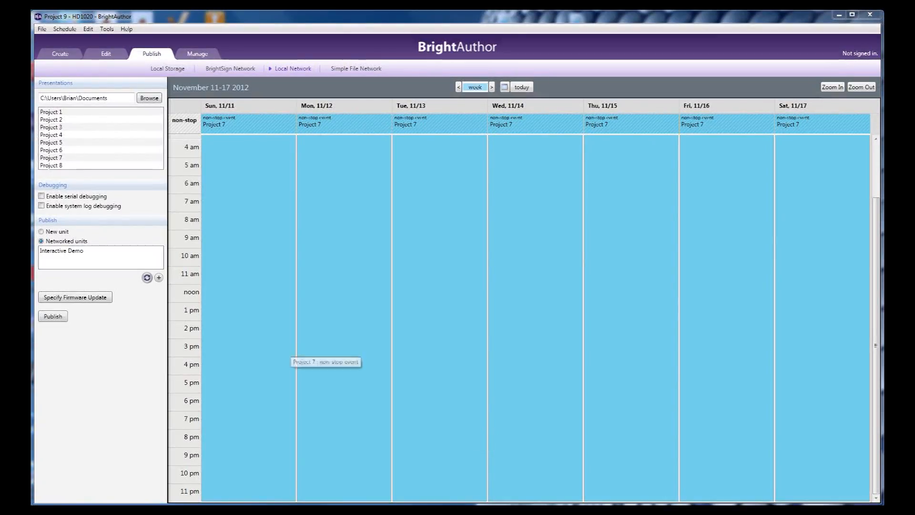
Create Project 9 for the HD1020 with VGA, 1024x768x60p and the Full screen template, discarding changes to the open project
{"action": "left_click", "coordinate": [42, 29]}
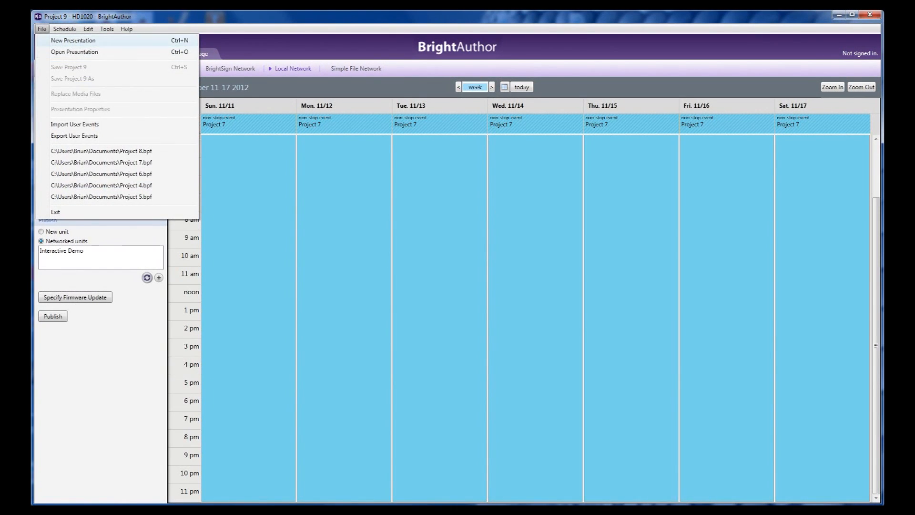
{"action": "left_click", "coordinate": [86, 41]}
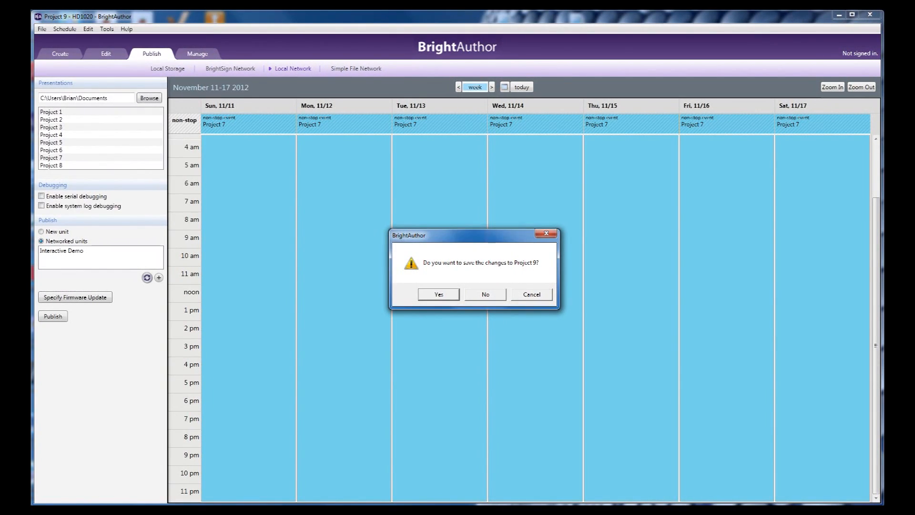
{"action": "left_click", "coordinate": [485, 293]}
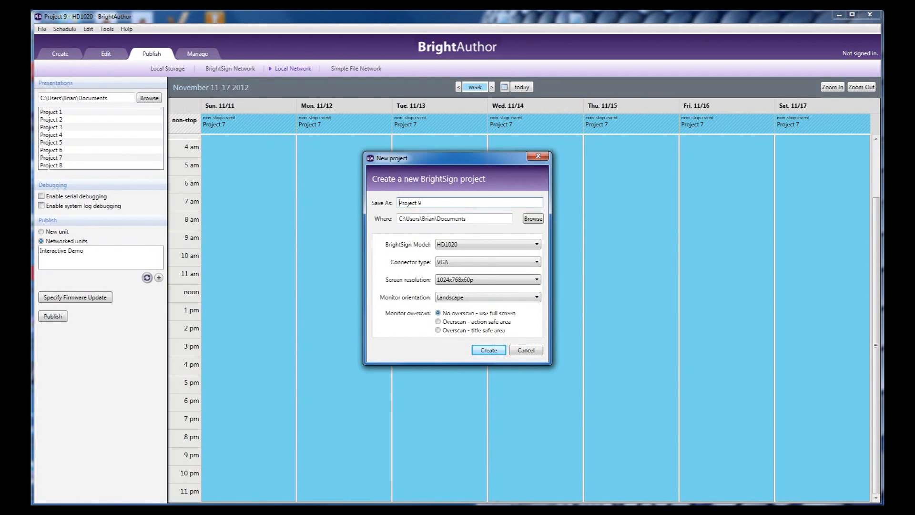
{"action": "key", "text": "Return"}
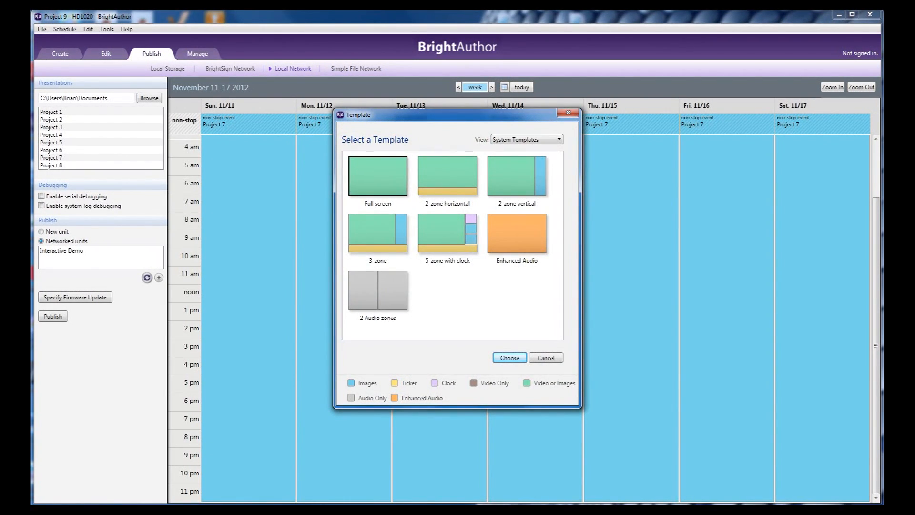
{"action": "key", "text": "Return"}
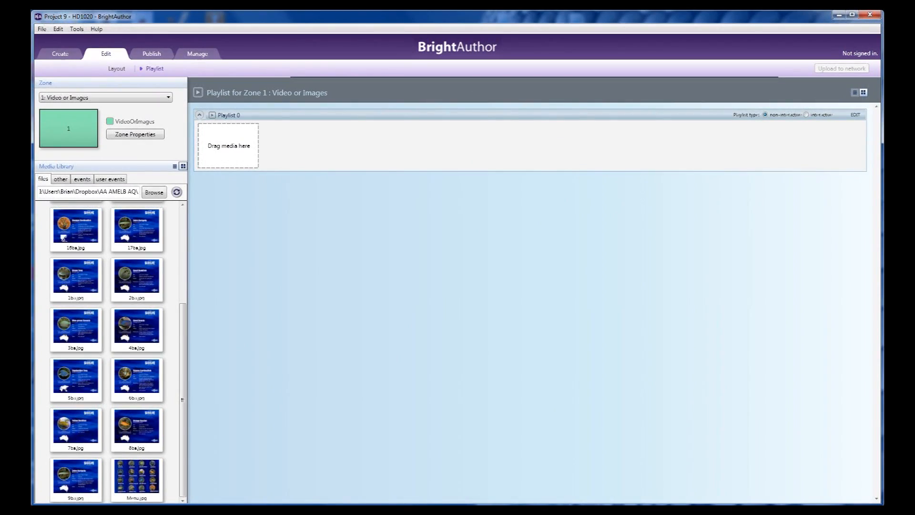
Make the playlist interactive and place Menu.jpg near the upper middle of the canvas as the initial state
{"action": "left_click", "coordinate": [806, 114]}
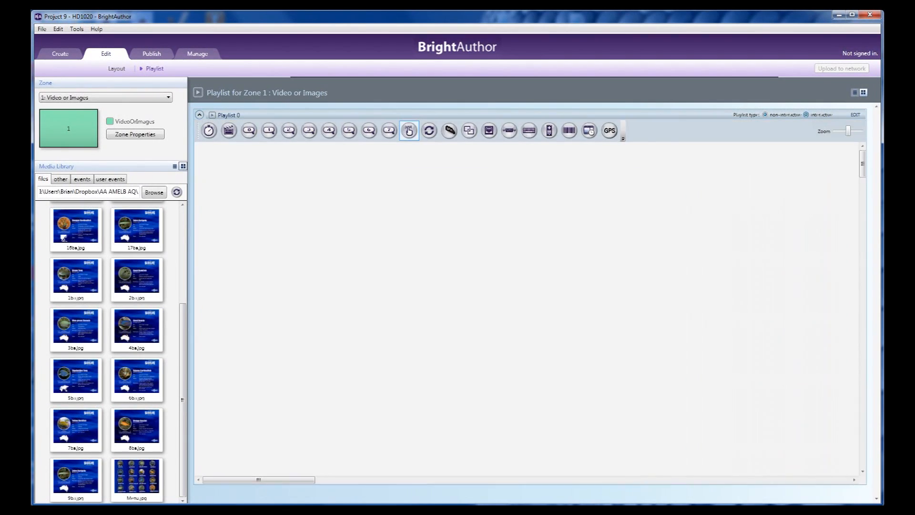
{"action": "left_click", "coordinate": [136, 478]}
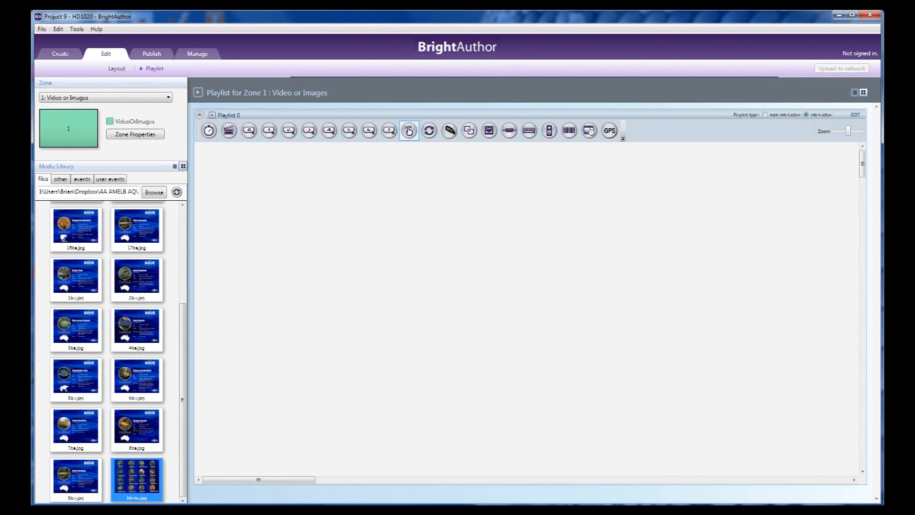
{"action": "left_click_drag", "start_coordinate": [135, 478], "coordinate": [489, 173]}
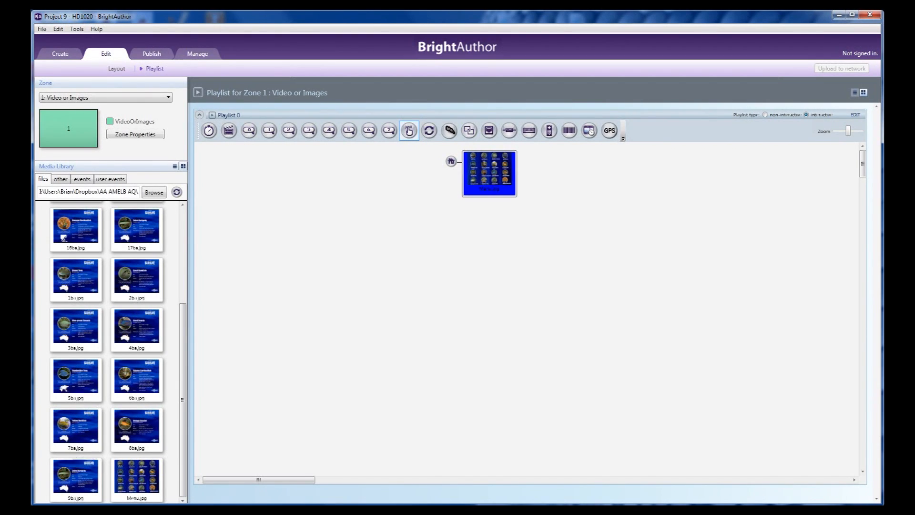
Place 1ba.jpg, 2ba.jpg, 3ba.jpg and 4ba.jpg from the media library in a row below Menu.jpg
{"action": "left_click_drag", "start_coordinate": [76, 278], "coordinate": [353, 257]}
{"action": "left_click", "coordinate": [137, 276]}
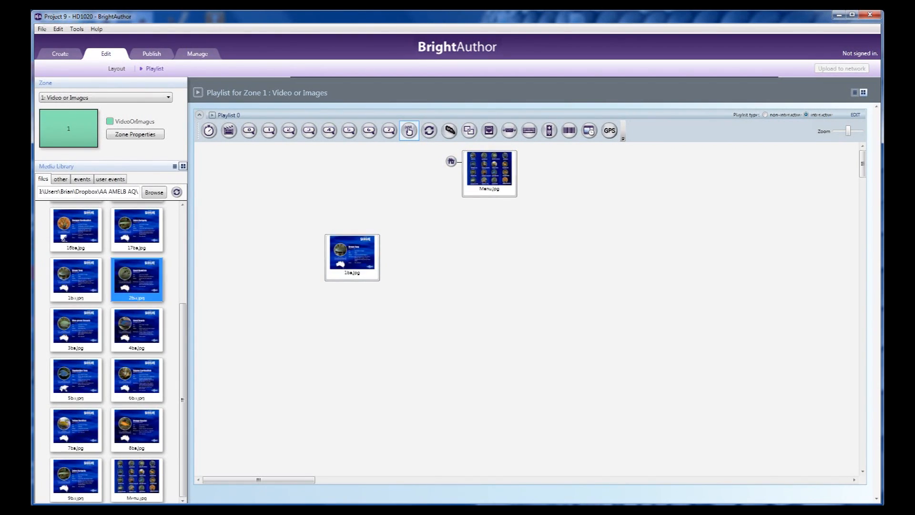
{"action": "left_click_drag", "start_coordinate": [136, 276], "coordinate": [461, 255]}
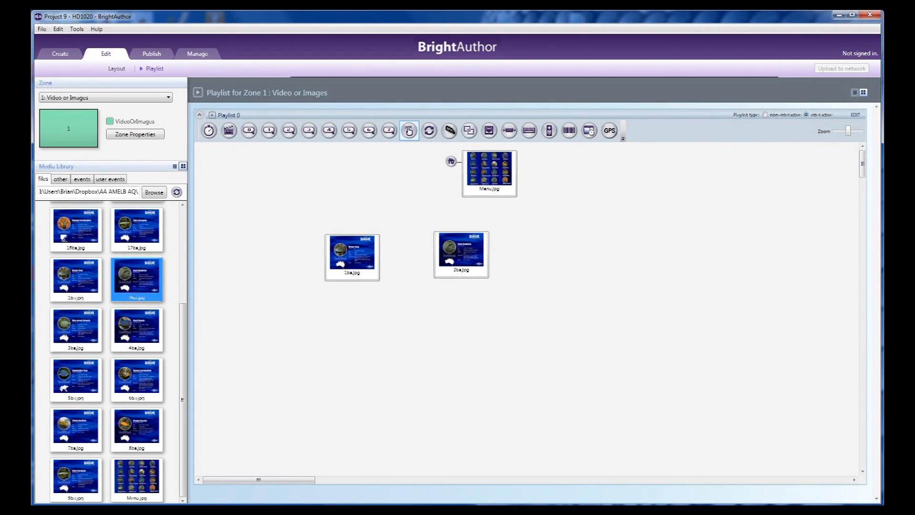
{"action": "left_click", "coordinate": [76, 327]}
{"action": "left_click_drag", "start_coordinate": [557, 246], "coordinate": [559, 247]}
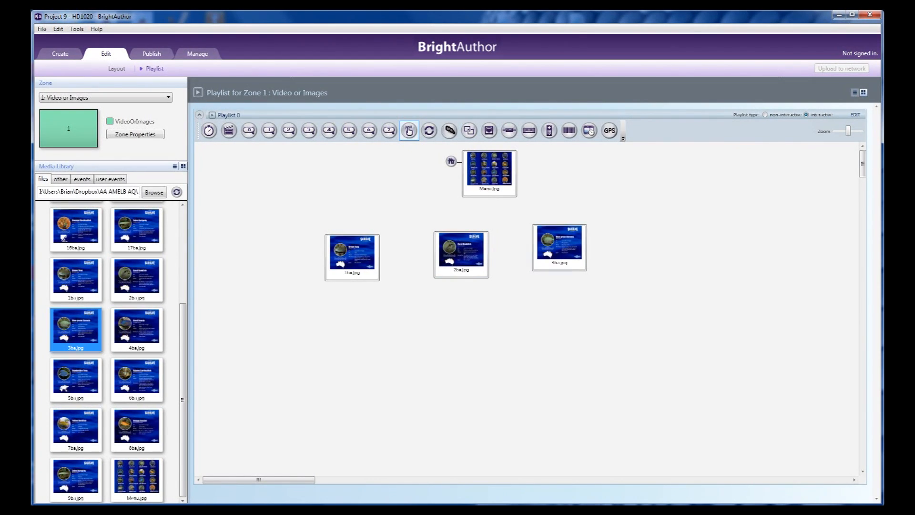
{"action": "left_click", "coordinate": [137, 327]}
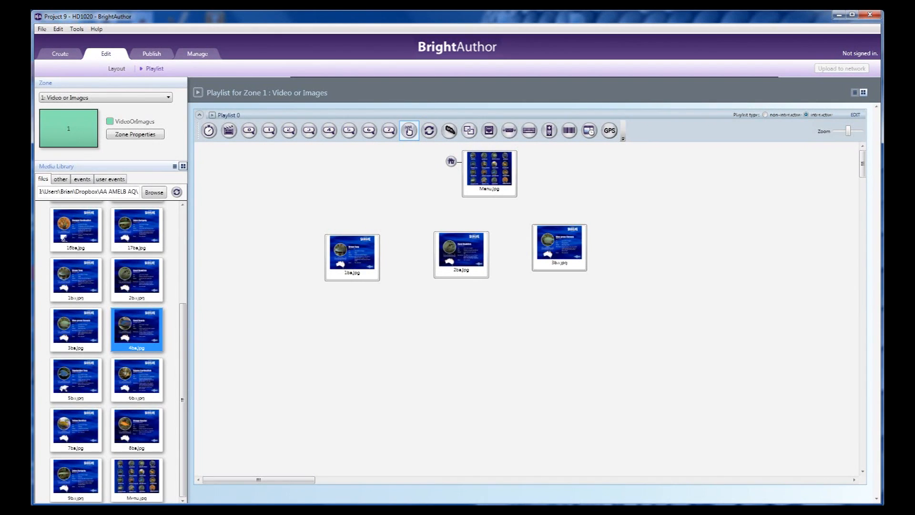
{"action": "left_click_drag", "start_coordinate": [136, 330], "coordinate": [658, 246]}
Add a touch event from Menu.jpg to 1ba.jpg, with a region about 251 by 198 around the Brown Tang
{"action": "double_click", "coordinate": [484, 170]}
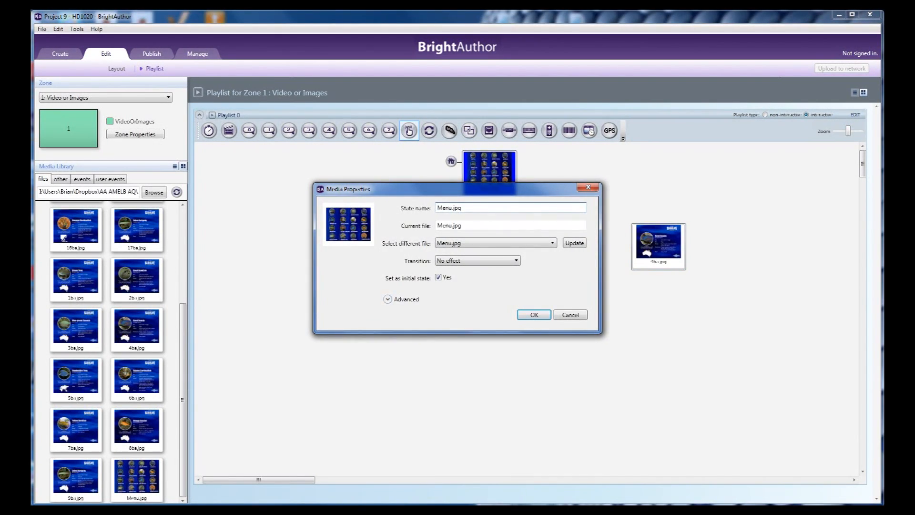
{"action": "key", "text": "Return"}
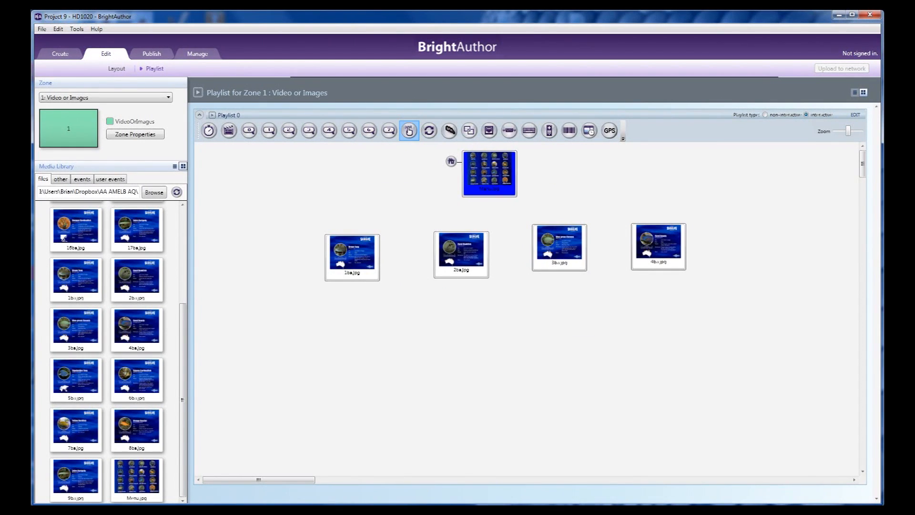
{"action": "left_click_drag", "start_coordinate": [486, 191], "coordinate": [354, 252]}
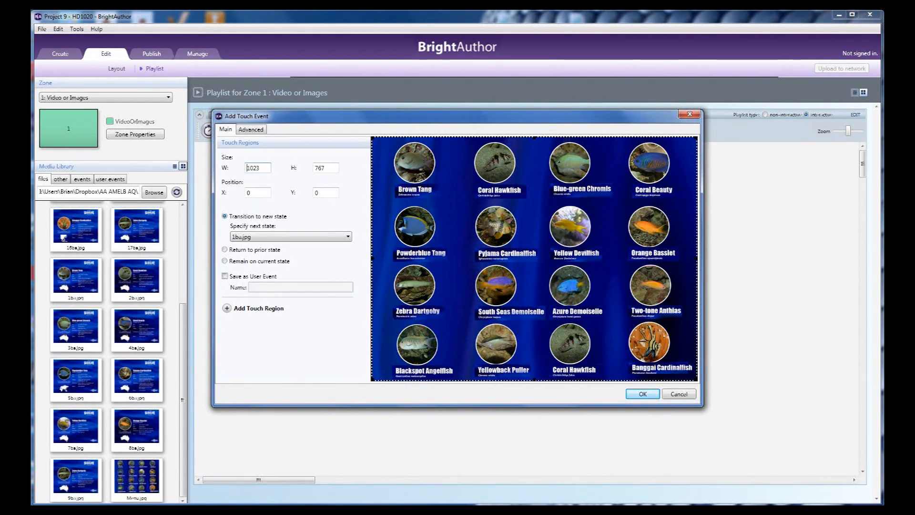
{"action": "left_click_drag", "start_coordinate": [697, 380], "coordinate": [450, 198]}
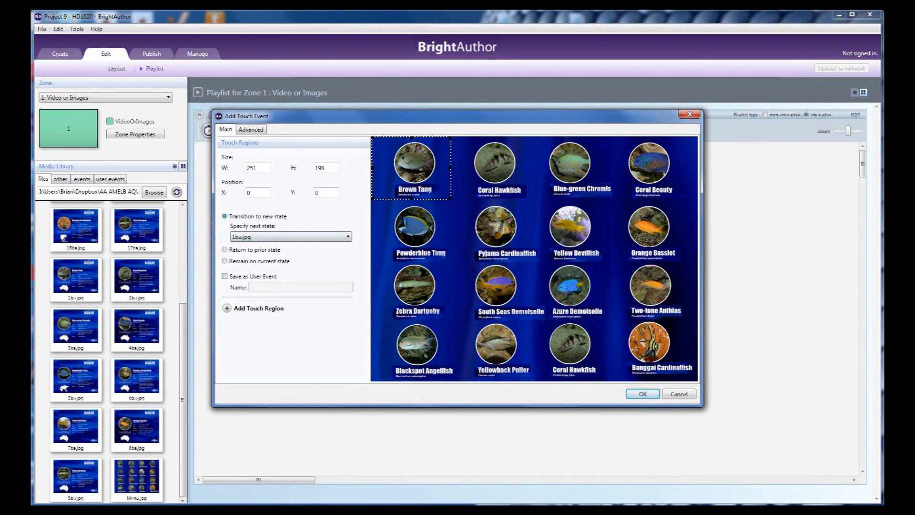
Add a touch region about 265 by 209 around the top-row Coral Hawkfish, transitioning to 2ba.jpg
{"action": "left_click", "coordinate": [227, 307]}
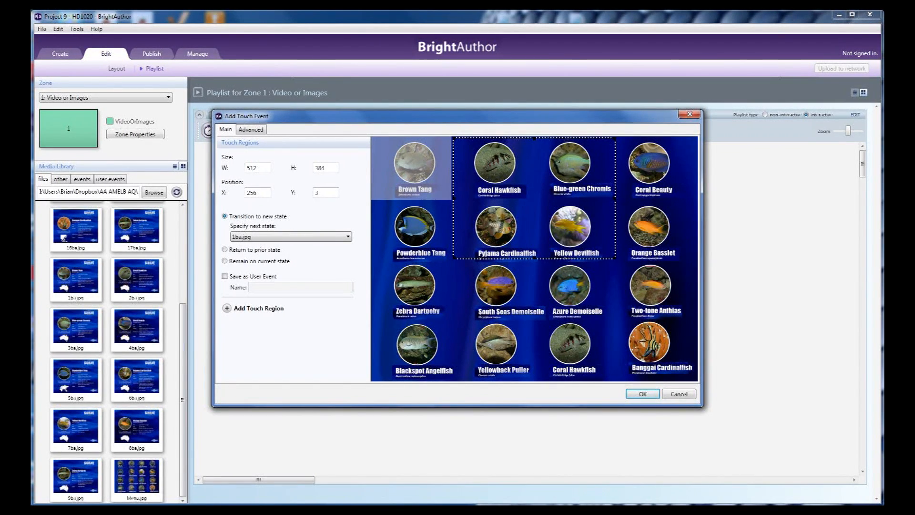
{"action": "left_click_drag", "start_coordinate": [614, 258], "coordinate": [537, 203]}
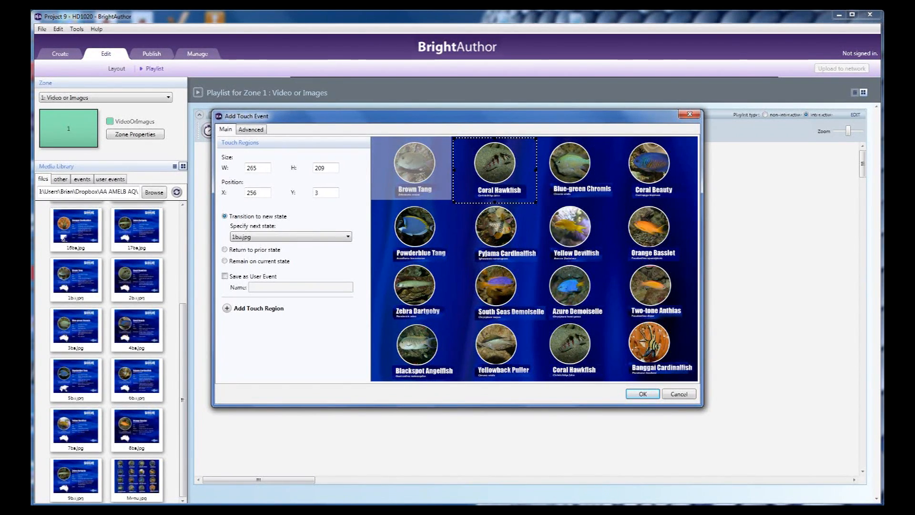
{"action": "left_click", "coordinate": [292, 237]}
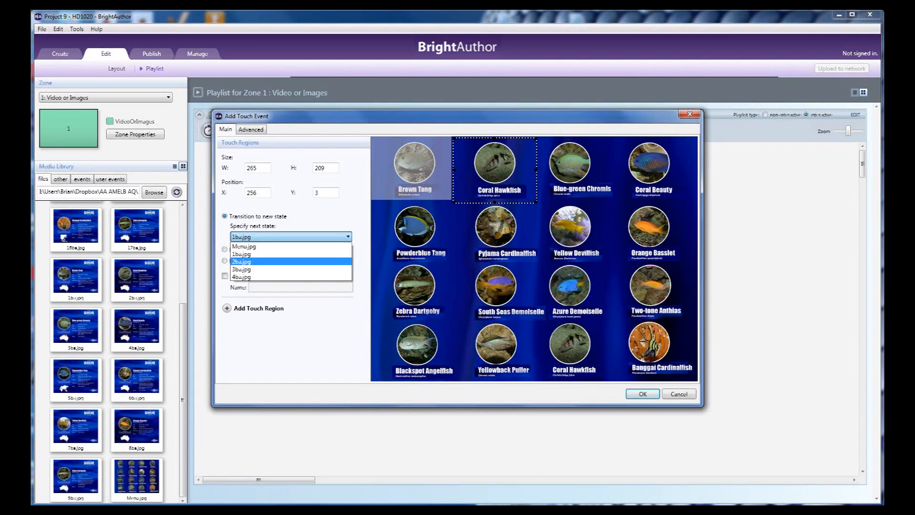
{"action": "left_click", "coordinate": [272, 261]}
Add a touch region about 268 by 210 around the Blue-green Chromis, transitioning to 3ba.jpg
{"action": "left_click", "coordinate": [227, 308]}
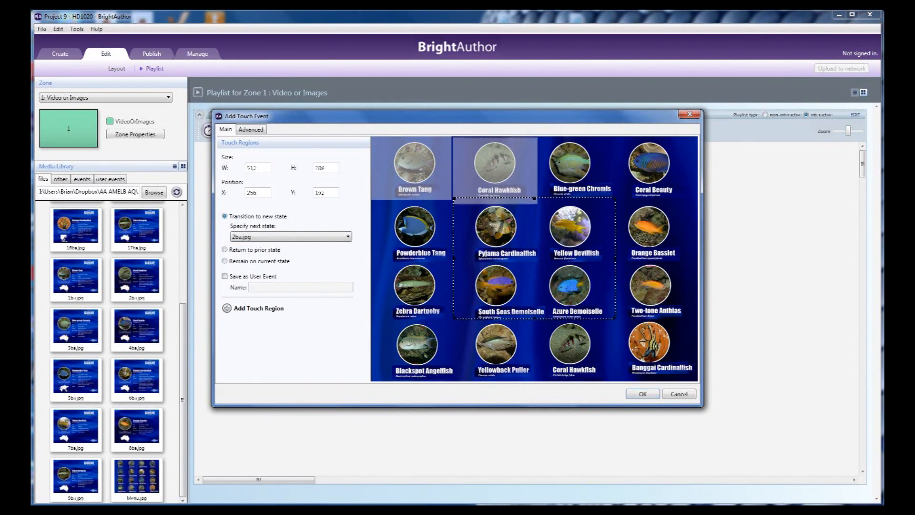
{"action": "left_click_drag", "start_coordinate": [519, 257], "coordinate": [524, 197]}
{"action": "left_click_drag", "start_coordinate": [458, 258], "coordinate": [536, 203]}
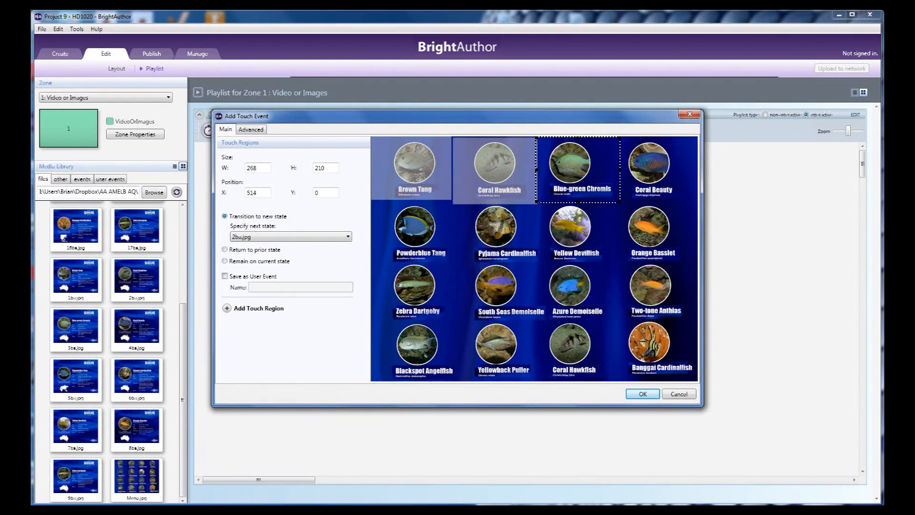
{"action": "left_click", "coordinate": [287, 237]}
{"action": "left_click", "coordinate": [281, 269]}
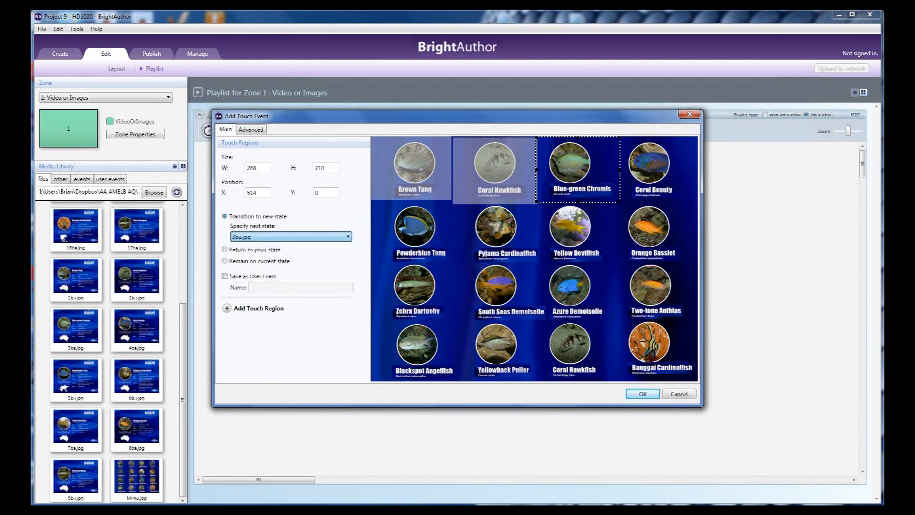
Add a touch region about 239 by 215 around the Coral Beauty, transitioning to 4ba.jpg
{"action": "left_click", "coordinate": [227, 307]}
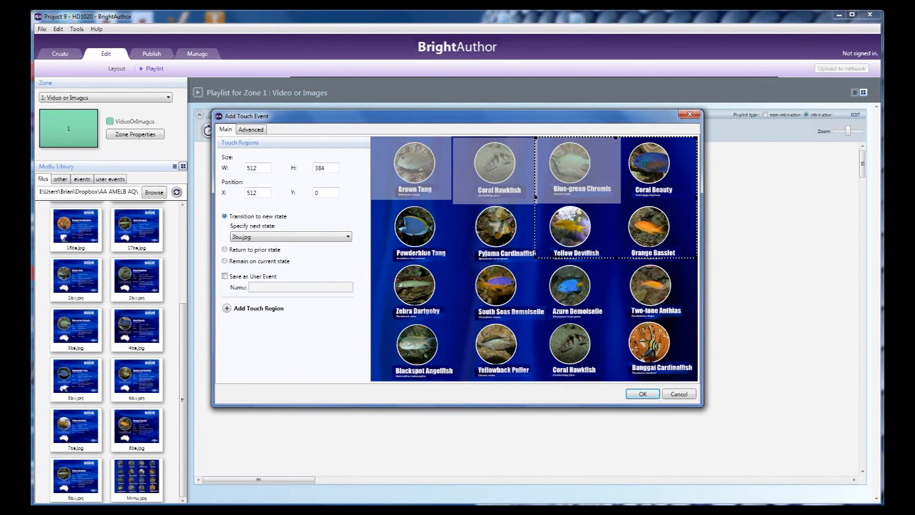
{"action": "left_click", "coordinate": [534, 258]}
{"action": "left_click", "coordinate": [591, 229]}
{"action": "left_click_drag", "start_coordinate": [535, 257], "coordinate": [621, 203]}
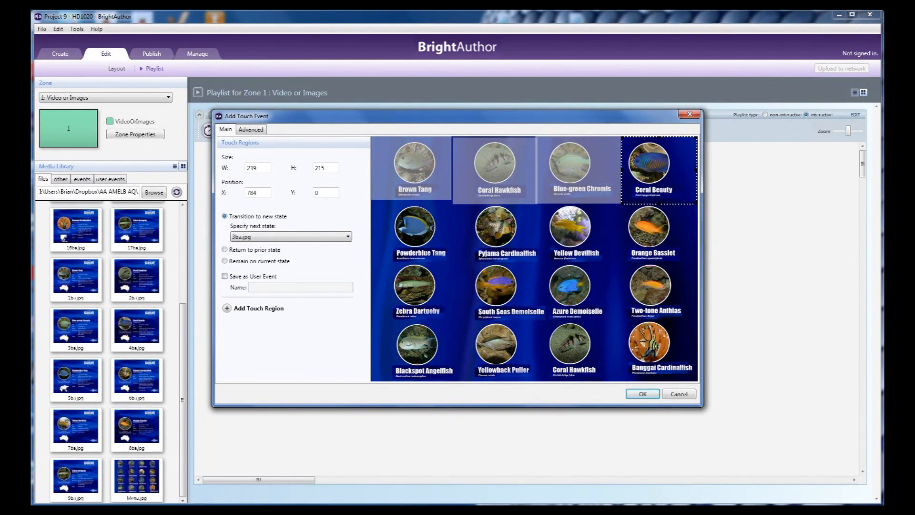
{"action": "left_click", "coordinate": [291, 236]}
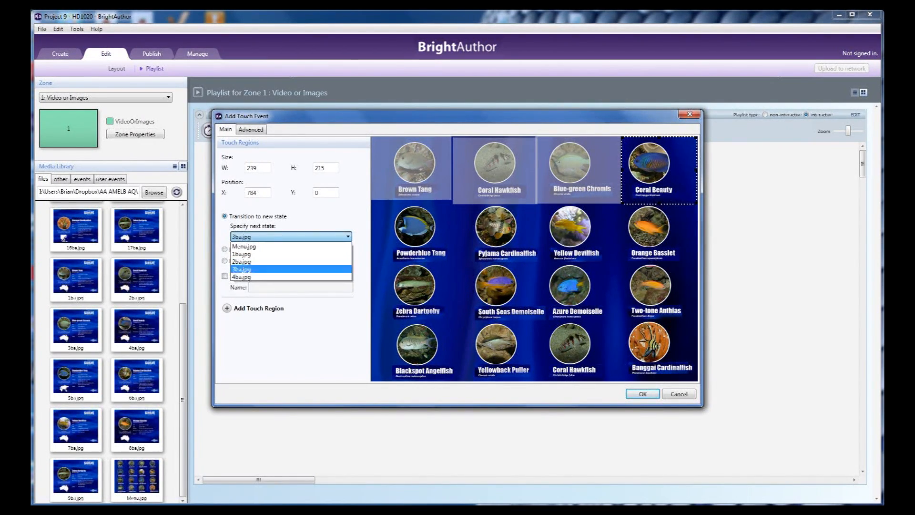
{"action": "left_click", "coordinate": [263, 277]}
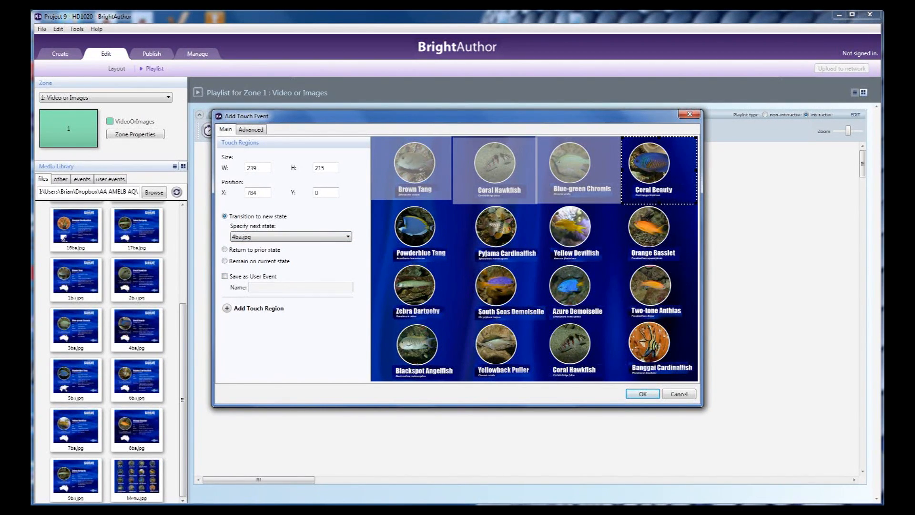
Accept the Coral Beauty region and add a touch event from 1ba.jpg to Menu.jpg, with its region around the Back arrow
{"action": "left_click", "coordinate": [642, 393]}
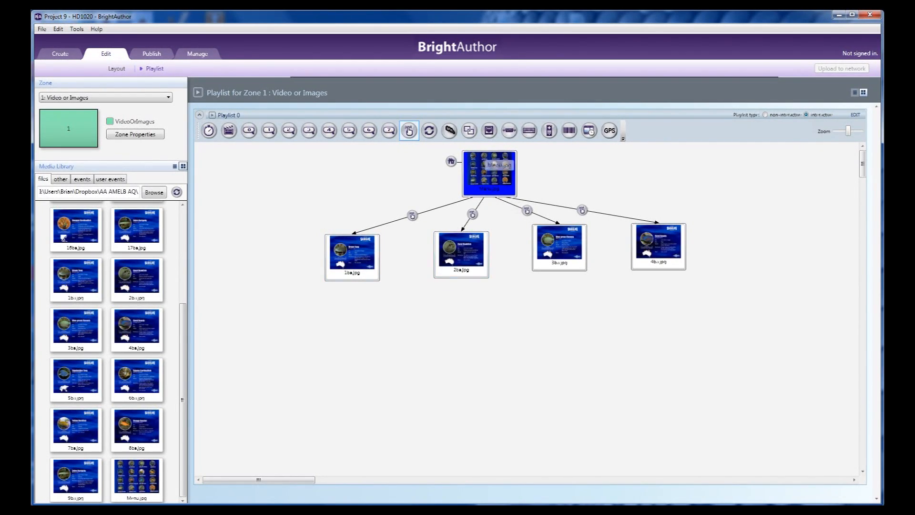
{"action": "left_click_drag", "start_coordinate": [353, 271], "coordinate": [477, 187]}
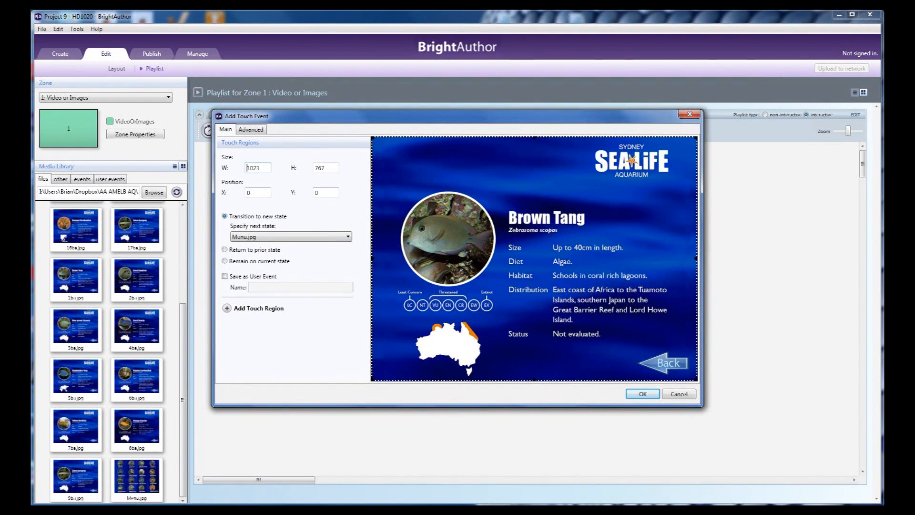
{"action": "left_click_drag", "start_coordinate": [372, 138], "coordinate": [631, 337]}
{"action": "left_click", "coordinate": [642, 394]}
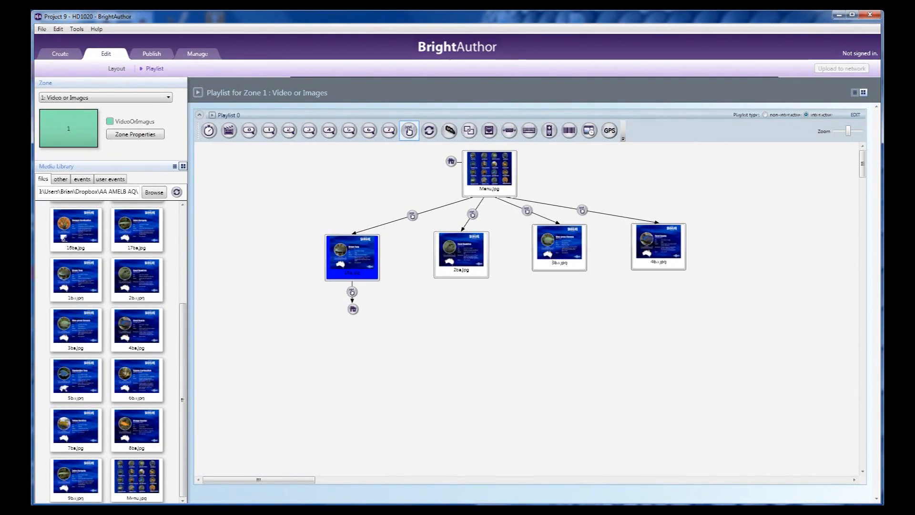
Add a touch event from 2ba.jpg to Menu.jpg, shrinking its region to surround the Back arrow
{"action": "left_click_drag", "start_coordinate": [461, 269], "coordinate": [501, 194]}
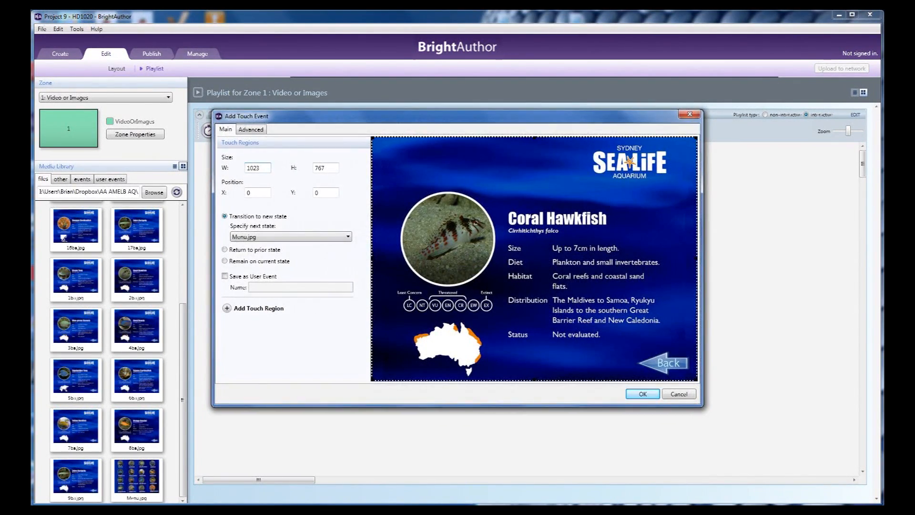
{"action": "left_click_drag", "start_coordinate": [372, 138], "coordinate": [629, 339]}
{"action": "left_click", "coordinate": [643, 394]}
Add a touch event from 3ba.jpg to Menu.jpg, with a region about 223 by 133 around the Back arrow
{"action": "left_click_drag", "start_coordinate": [534, 257], "coordinate": [495, 184]}
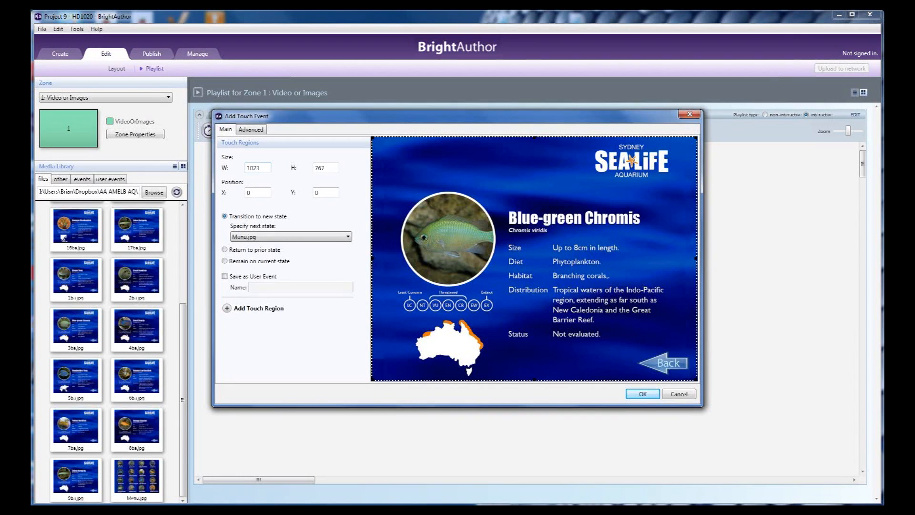
{"action": "left_click_drag", "start_coordinate": [372, 138], "coordinate": [627, 339]}
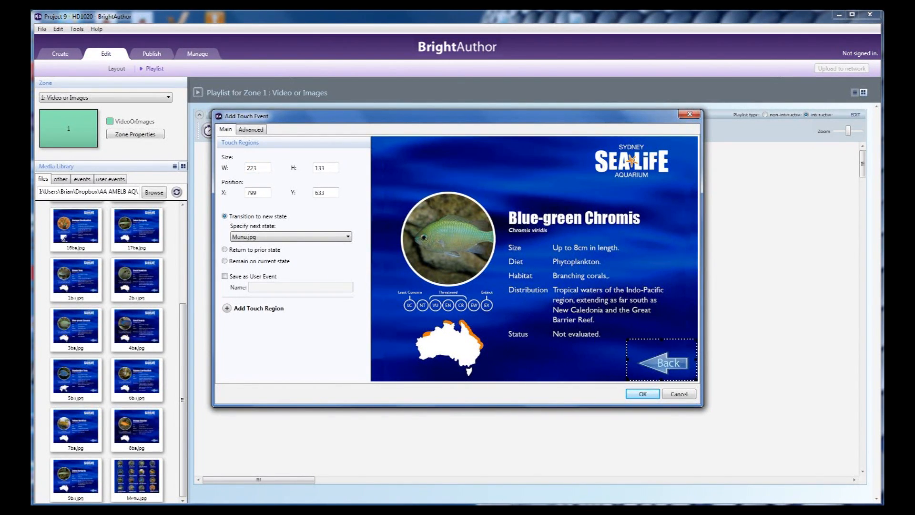
{"action": "left_click", "coordinate": [642, 394]}
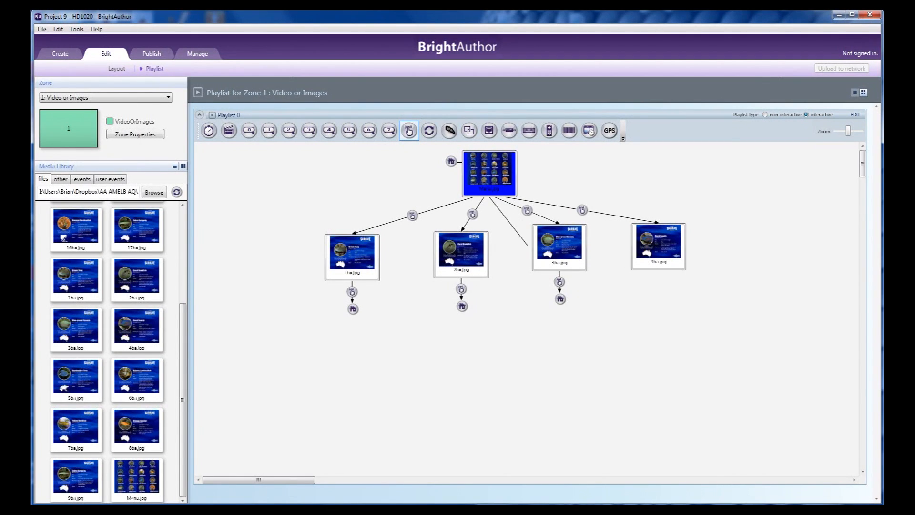
Add a touch event from 4ba.jpg to Menu.jpg with a region about 202 by 130 around the Back arrow, and move 4ba.jpg slightly
{"action": "left_click_drag", "start_coordinate": [658, 250], "coordinate": [501, 178]}
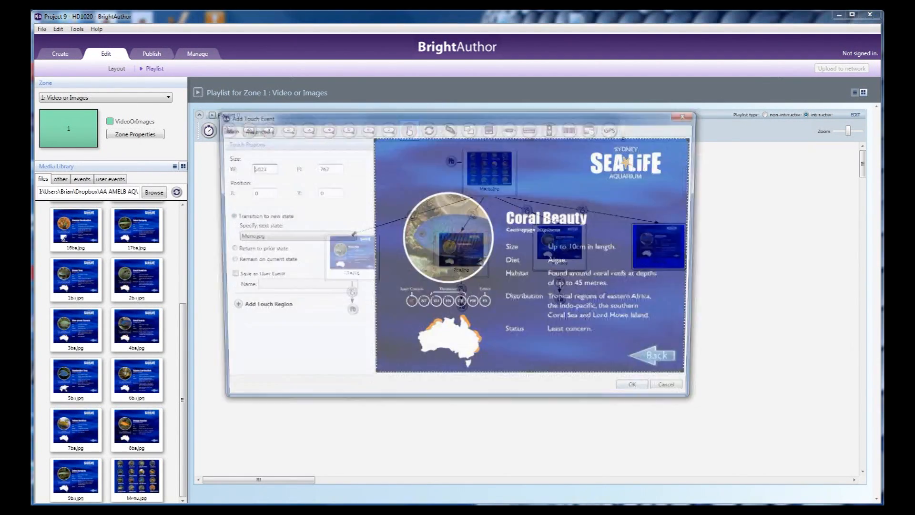
{"action": "left_click_drag", "start_coordinate": [372, 138], "coordinate": [632, 339]}
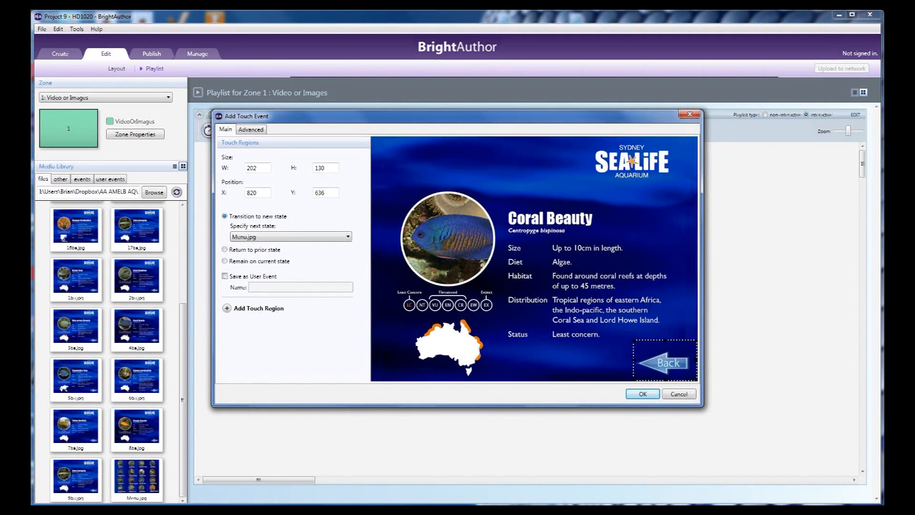
{"action": "left_click", "coordinate": [642, 394]}
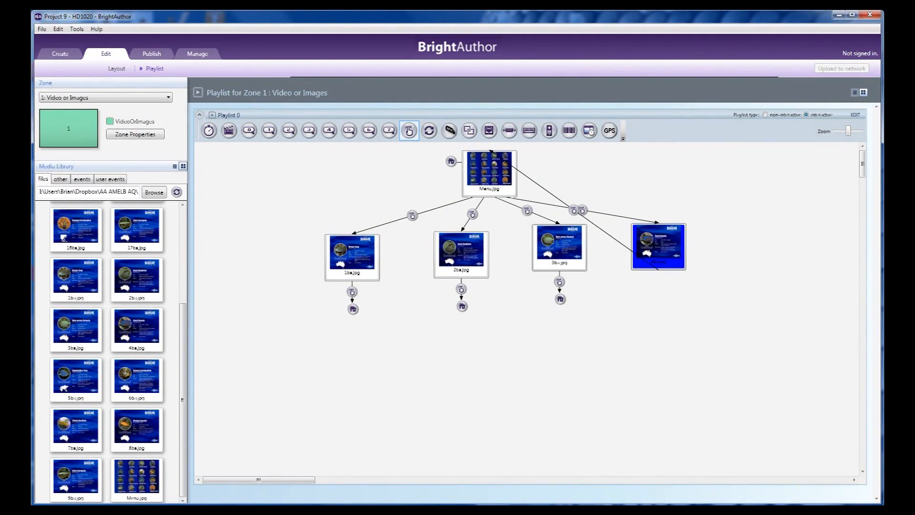
{"action": "left_click_drag", "start_coordinate": [674, 261], "coordinate": [675, 265]}
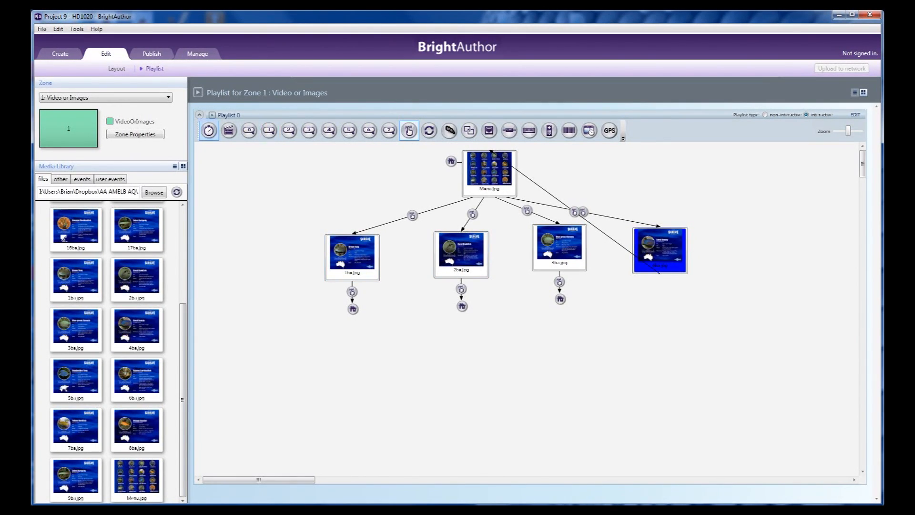
Add a timeout event from 1ba.jpg to Menu.jpg with a timeout of 10 seconds
{"action": "left_click", "coordinate": [209, 131]}
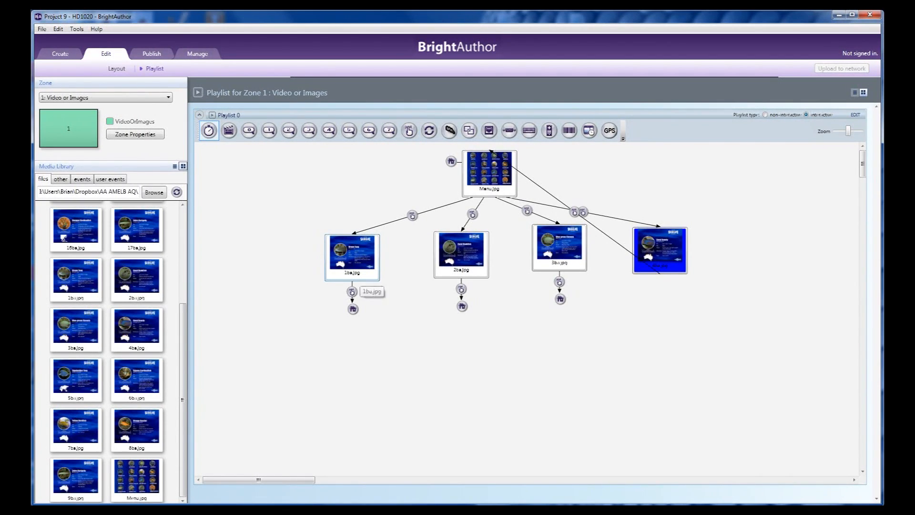
{"action": "left_click_drag", "start_coordinate": [359, 272], "coordinate": [477, 175]}
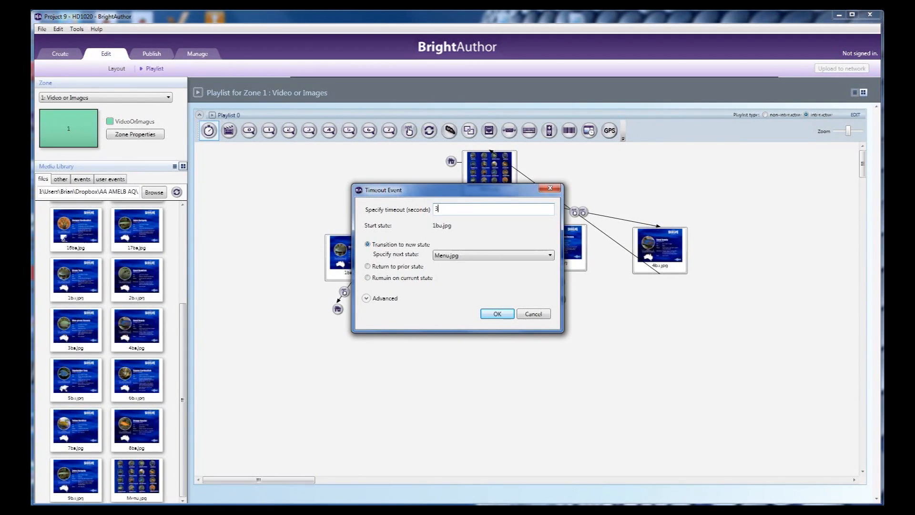
{"action": "type", "text": "10"}
{"action": "left_click", "coordinate": [497, 313]}
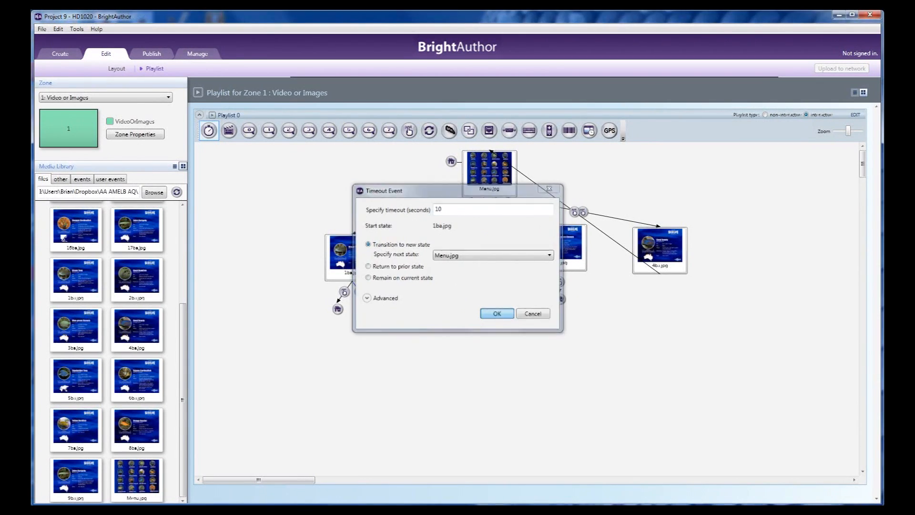
Add a timeout event from 2ba.jpg to Menu.jpg with a timeout of 10 seconds
{"action": "left_click_drag", "start_coordinate": [468, 261], "coordinate": [496, 178]}
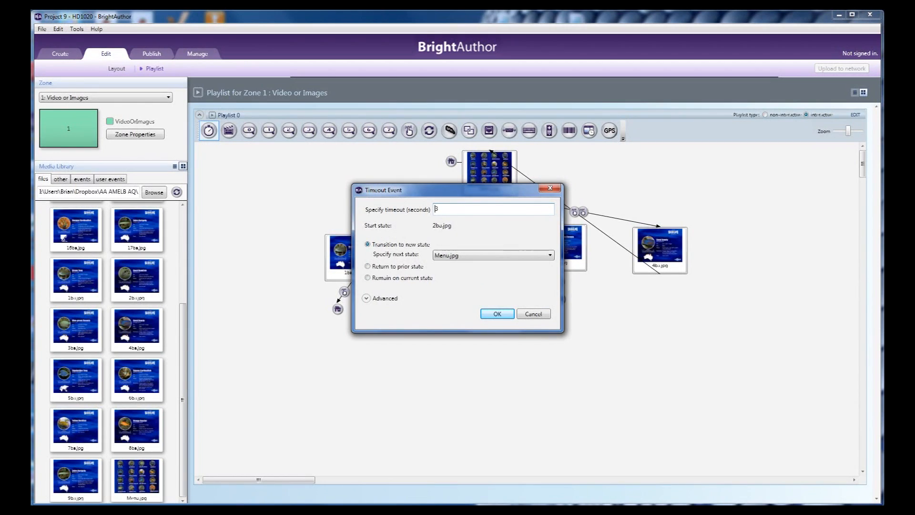
{"action": "type", "text": "10"}
{"action": "key", "text": "Return"}
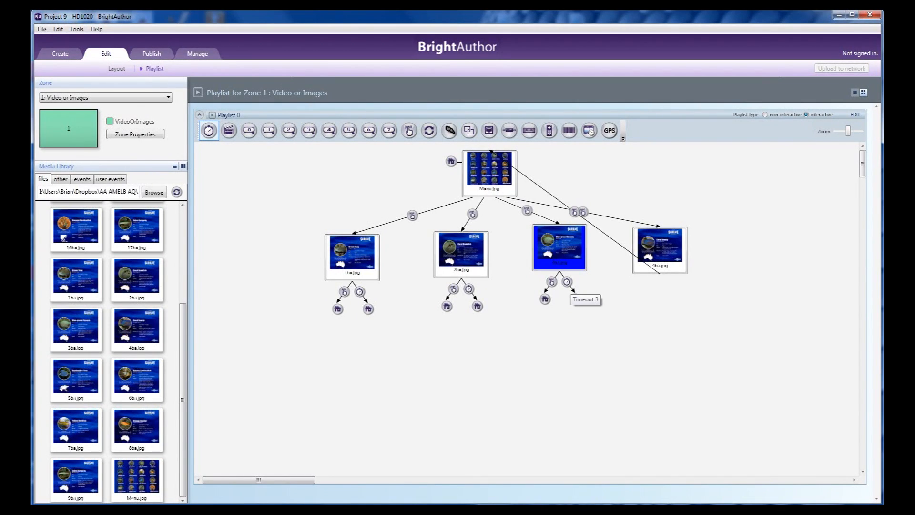
Set the timeout event that returns 3ba.jpg to Menu.jpg to 10 seconds
{"action": "double_click", "coordinate": [567, 281]}
{"action": "type", "text": "10"}
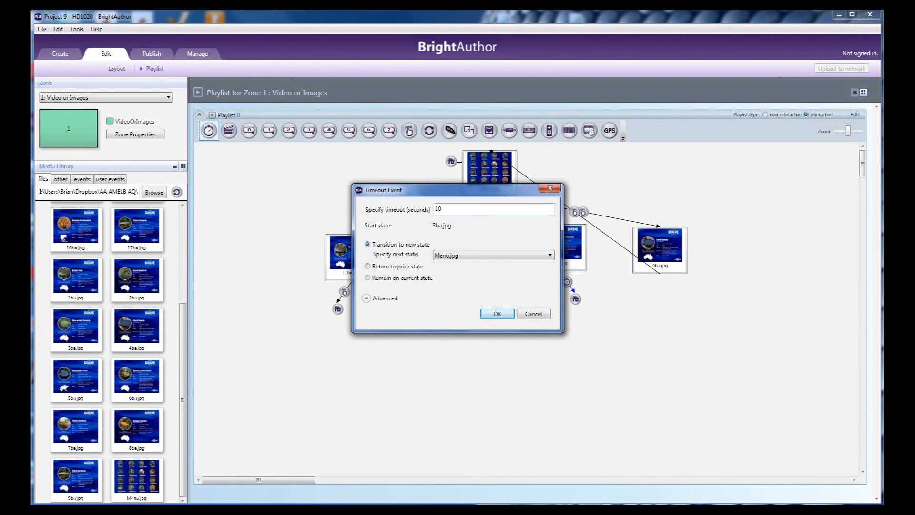
{"action": "key", "text": "Return"}
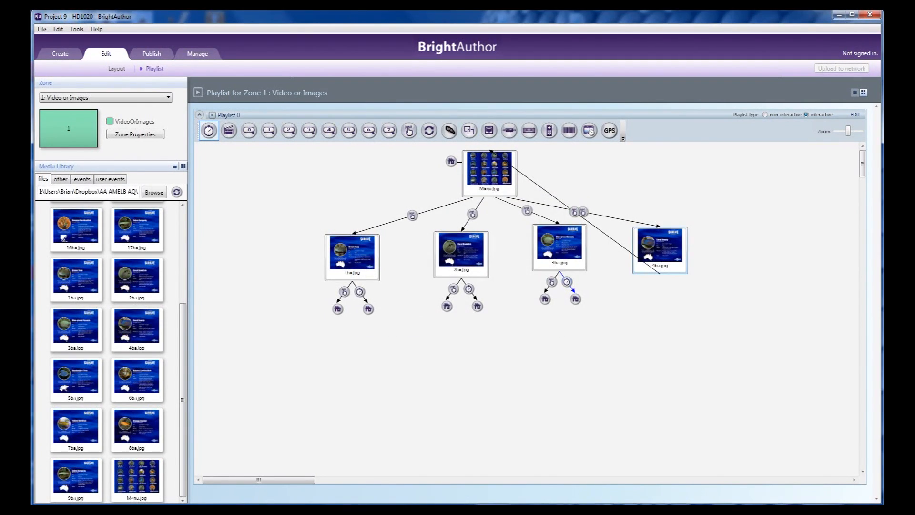
Add a timeout event from 4ba.jpg to Menu.jpg and edit its timeout duration
{"action": "double_click", "coordinate": [659, 285]}
{"action": "type", "text": "10"}
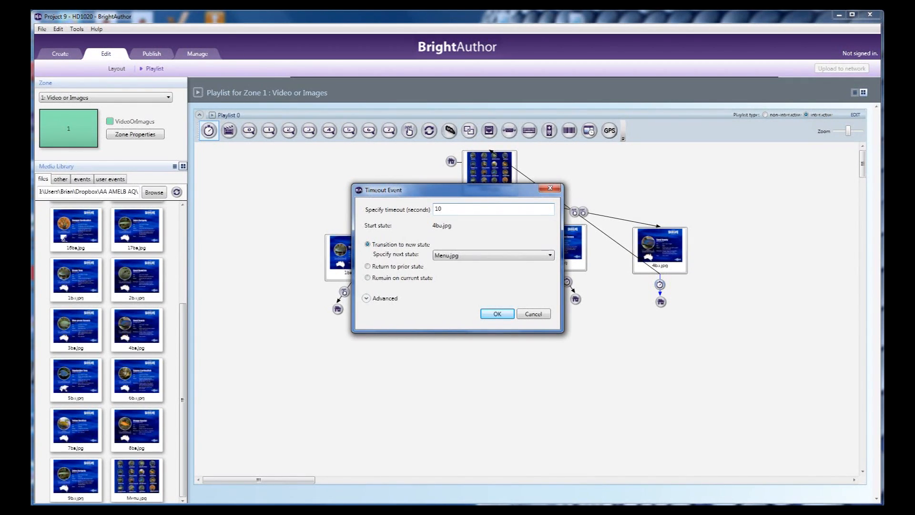
{"action": "key", "text": "Return"}
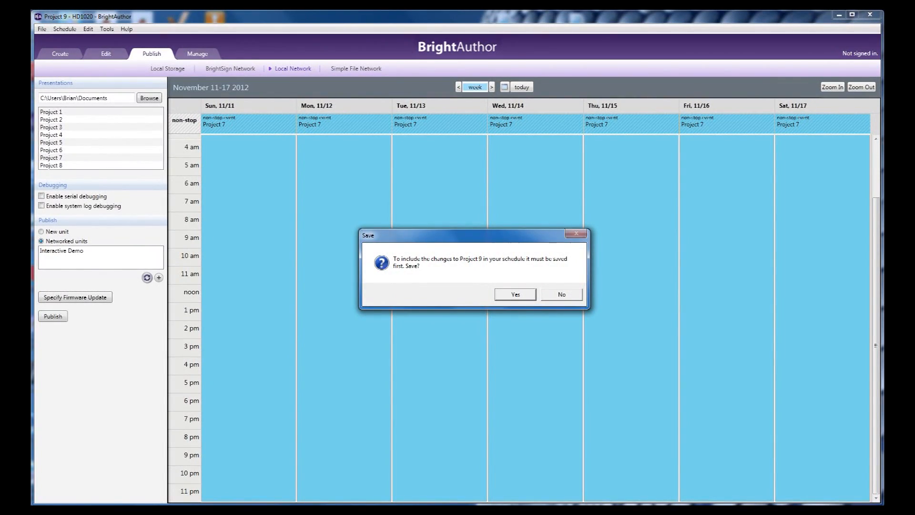
Save Project 9 and publish it over the local network to the networked unit Interactive Demo
{"action": "key", "text": "Return"}
{"action": "key", "text": "Return"}
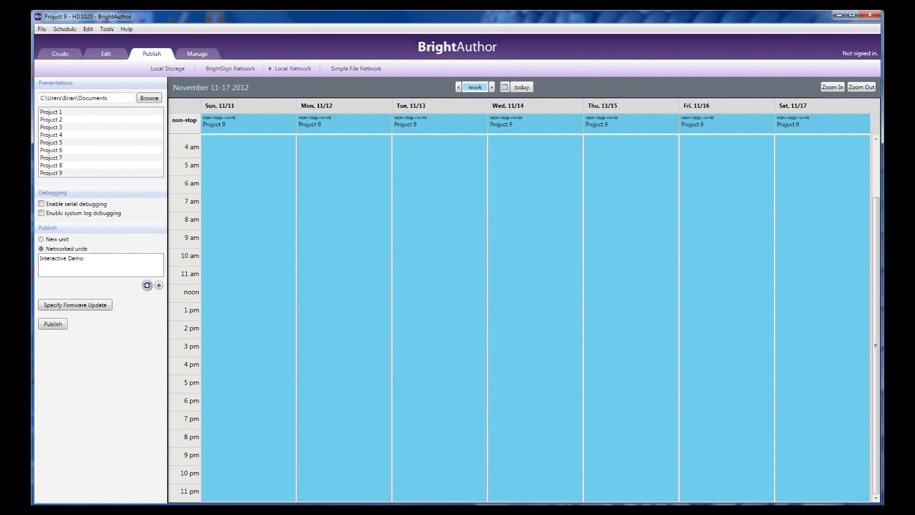
{"action": "left_click", "coordinate": [62, 258]}
{"action": "left_click", "coordinate": [53, 324]}
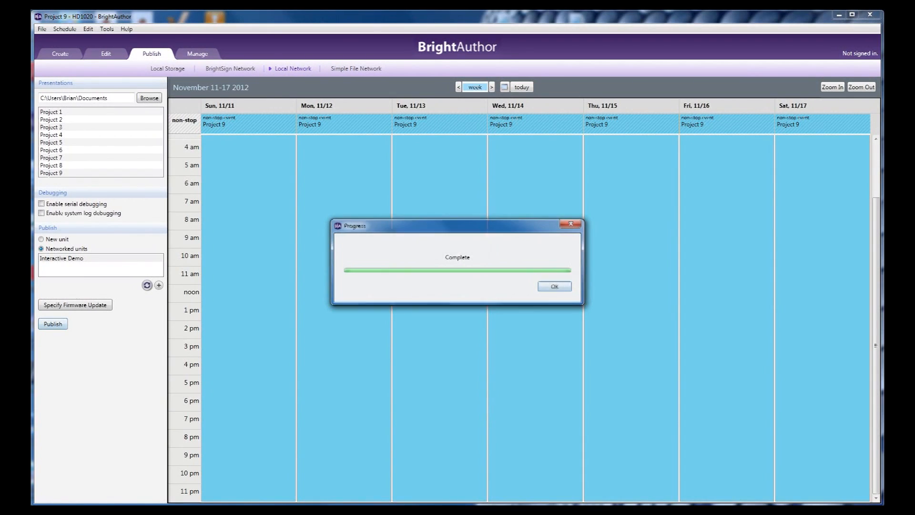
{"action": "left_click", "coordinate": [555, 286]}
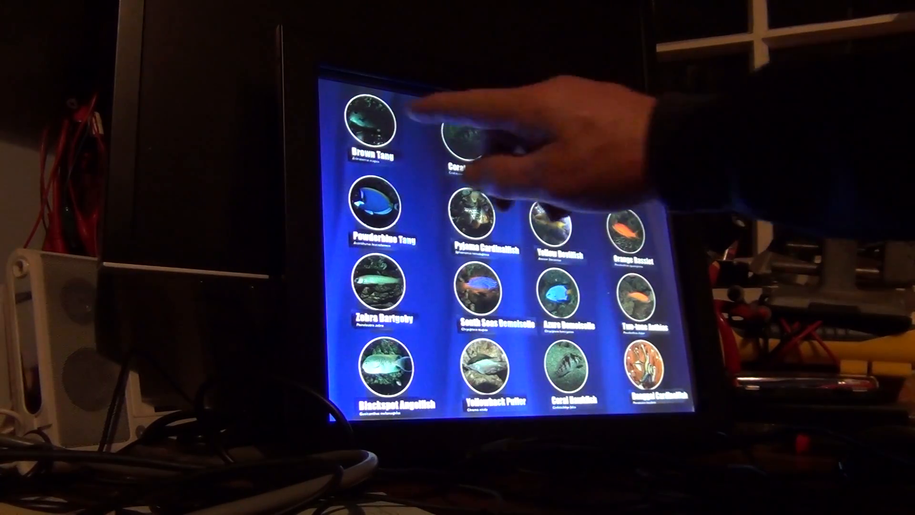
{"action": "left_click", "coordinate": [371, 119]}
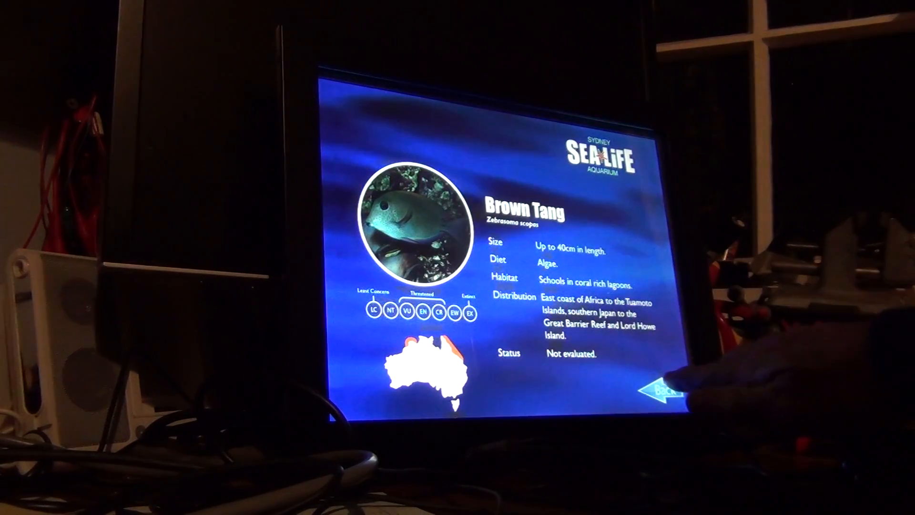
{"action": "left_click", "coordinate": [663, 390]}
{"action": "left_click", "coordinate": [465, 134]}
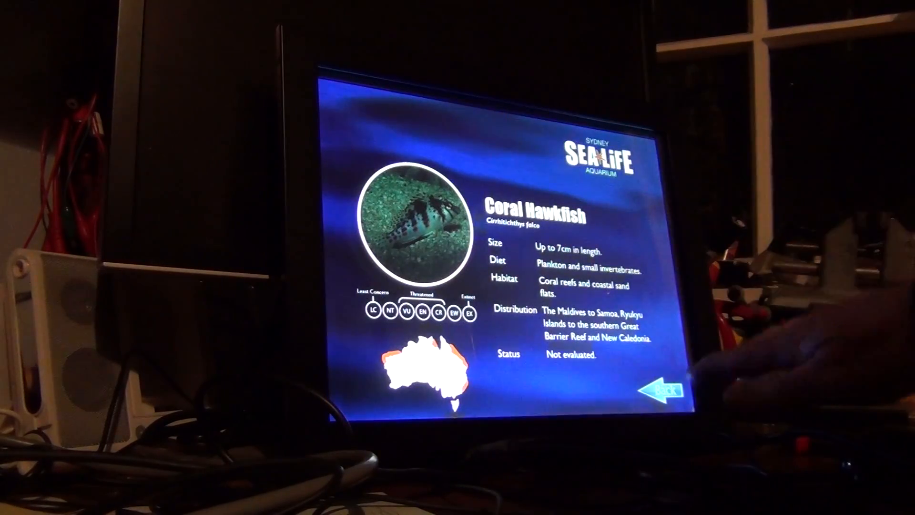
{"action": "left_click", "coordinate": [660, 388]}
{"action": "left_click", "coordinate": [543, 150]}
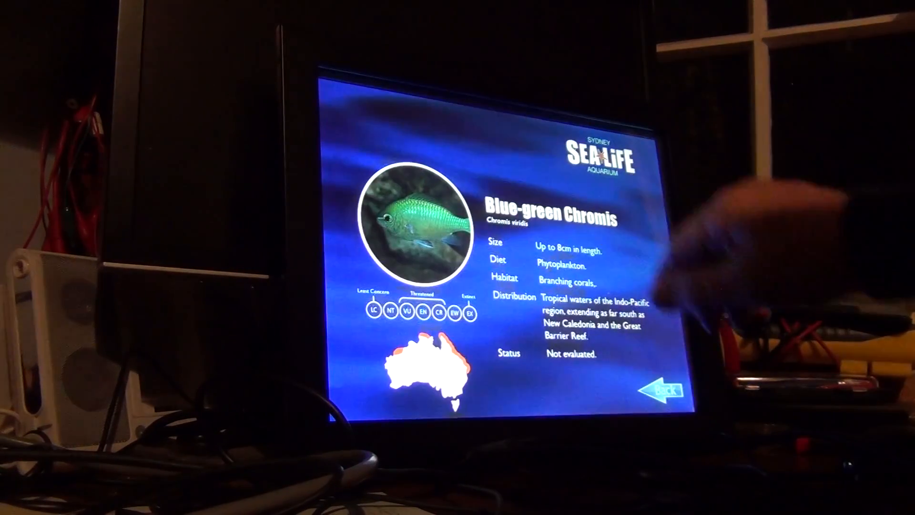
{"action": "left_click", "coordinate": [664, 390]}
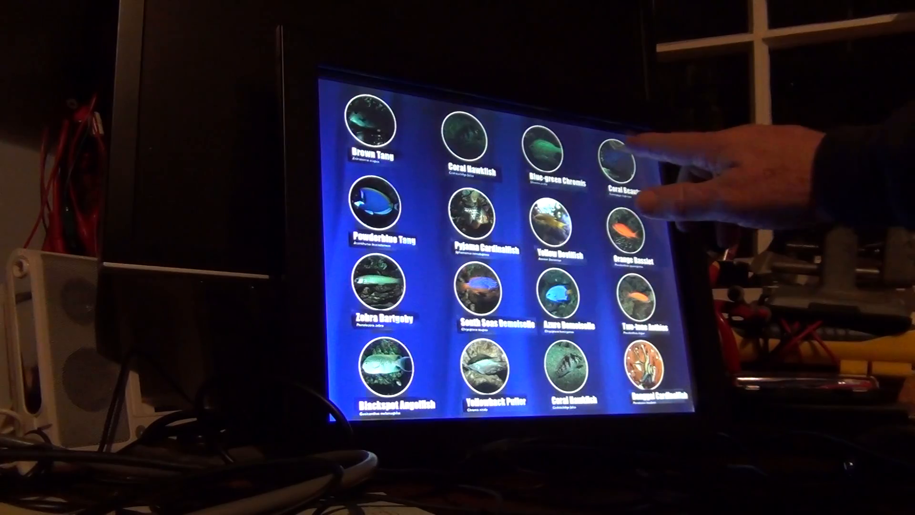
{"action": "left_click", "coordinate": [619, 163]}
{"action": "left_click", "coordinate": [662, 390]}
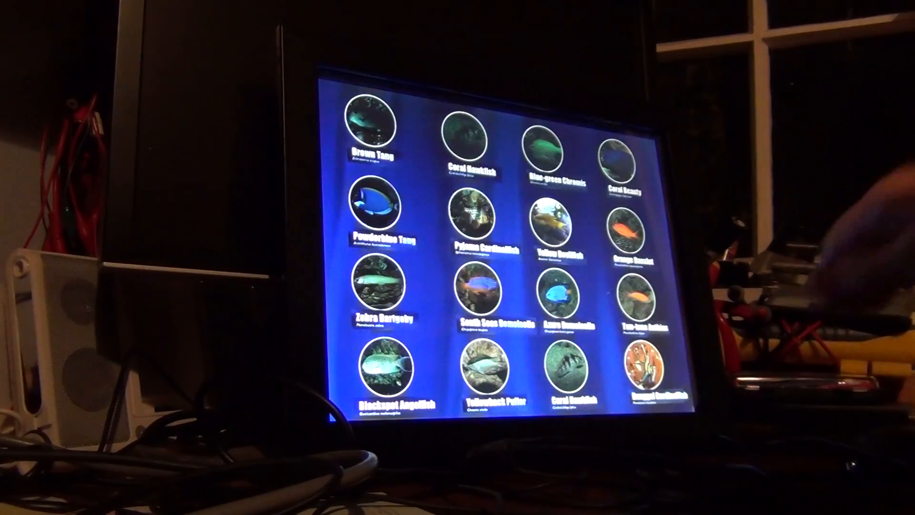
{"action": "left_click", "coordinate": [369, 121]}
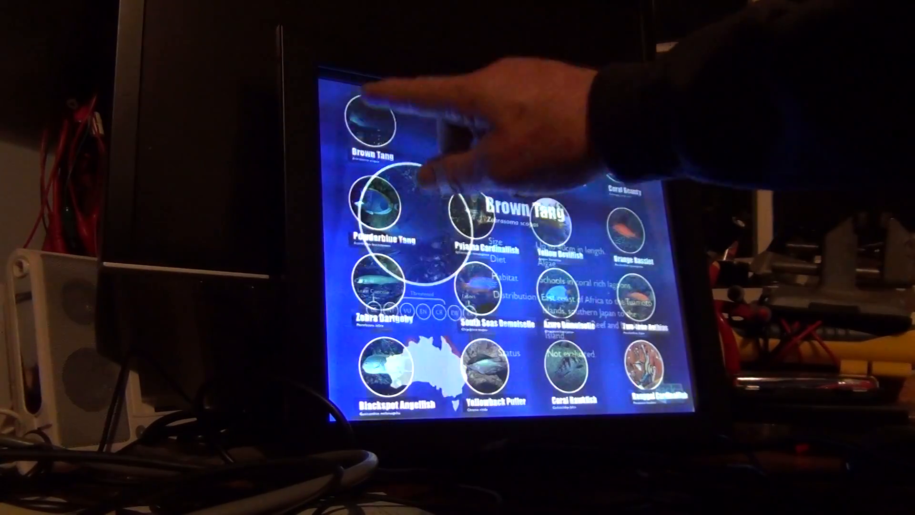